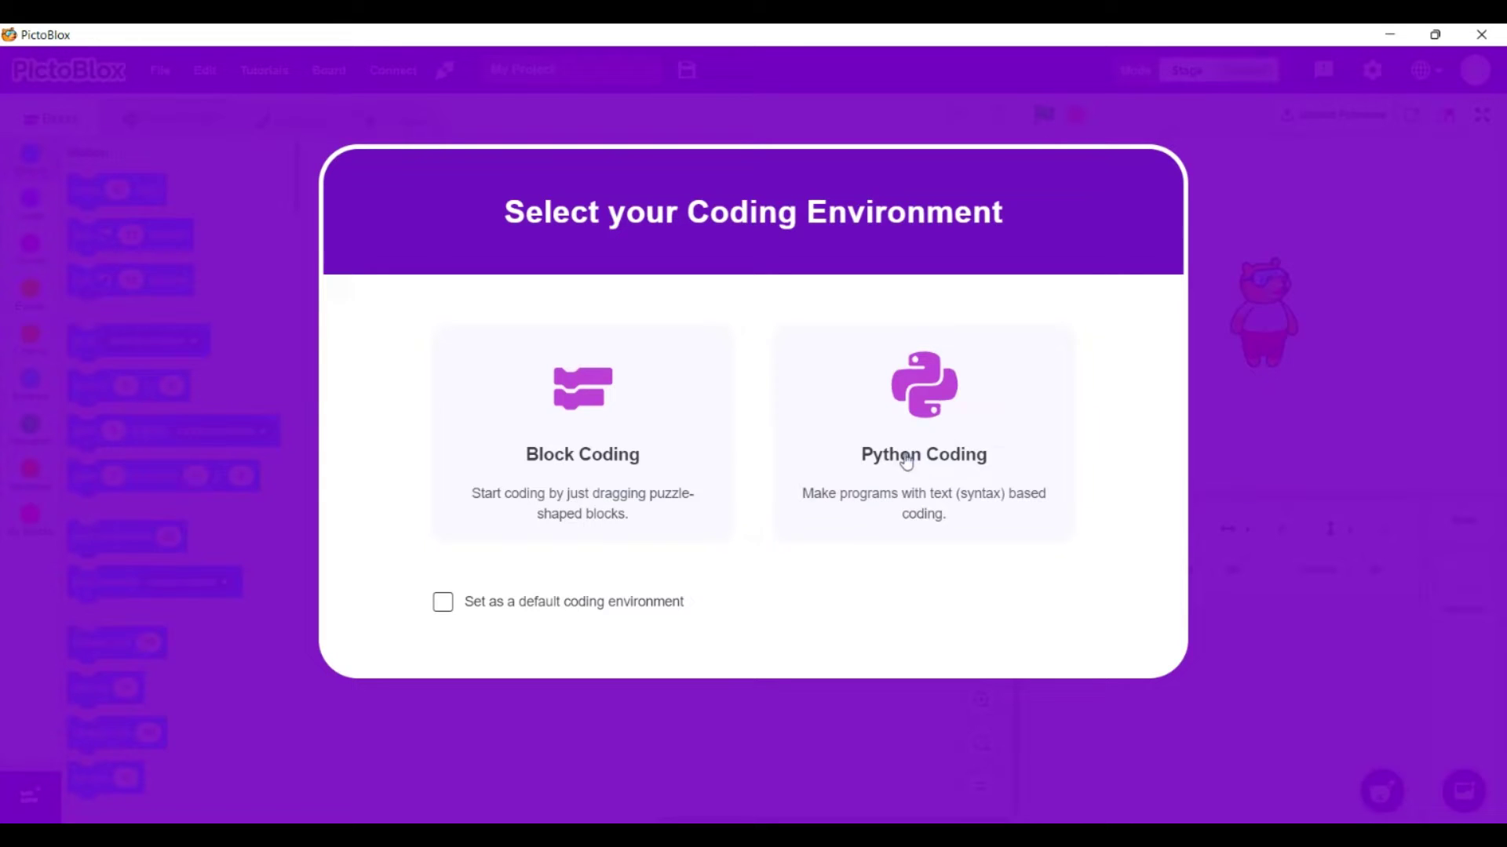
Step: Choose Block Coding as the project's coding environment
{"action": "left_click", "coordinate": [549, 455]}
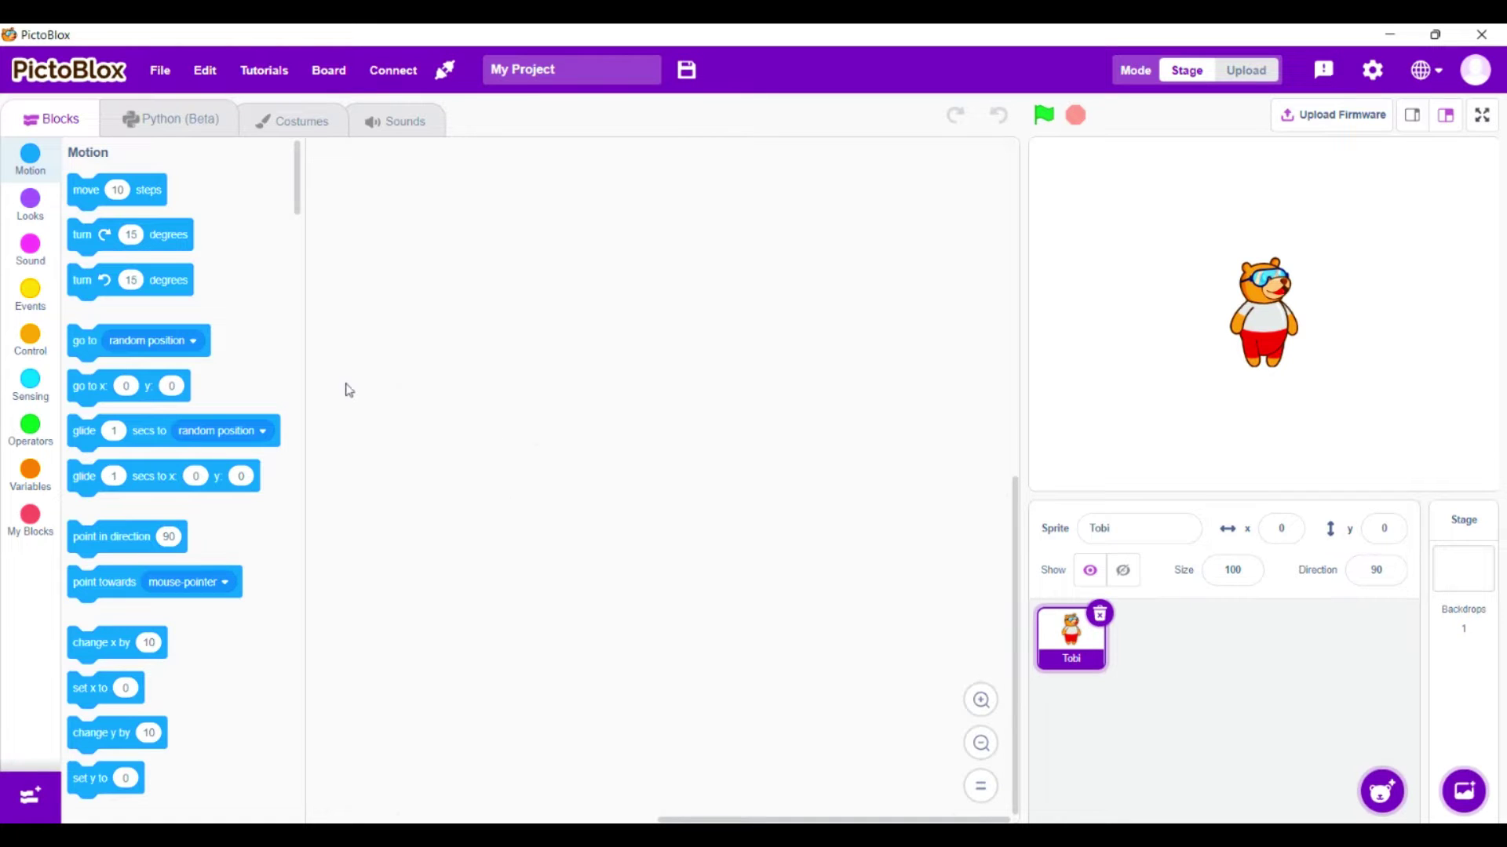
Step: Delete the Tobi sprite and add Square Box from the sprite library
{"action": "left_click", "coordinate": [1100, 614]}
{"action": "left_click", "coordinate": [1389, 803]}
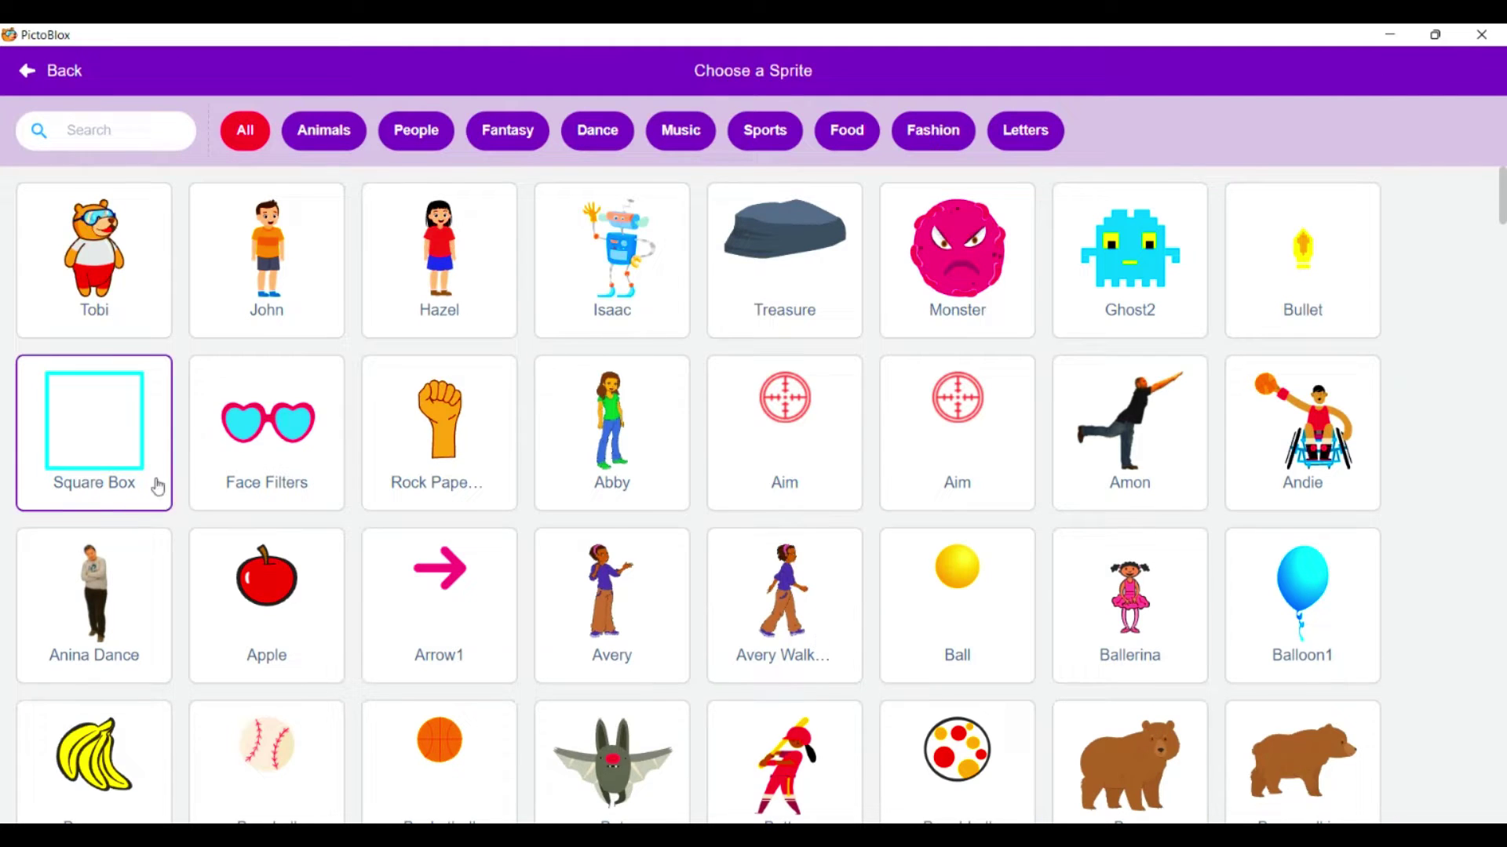
{"action": "left_click", "coordinate": [108, 506]}
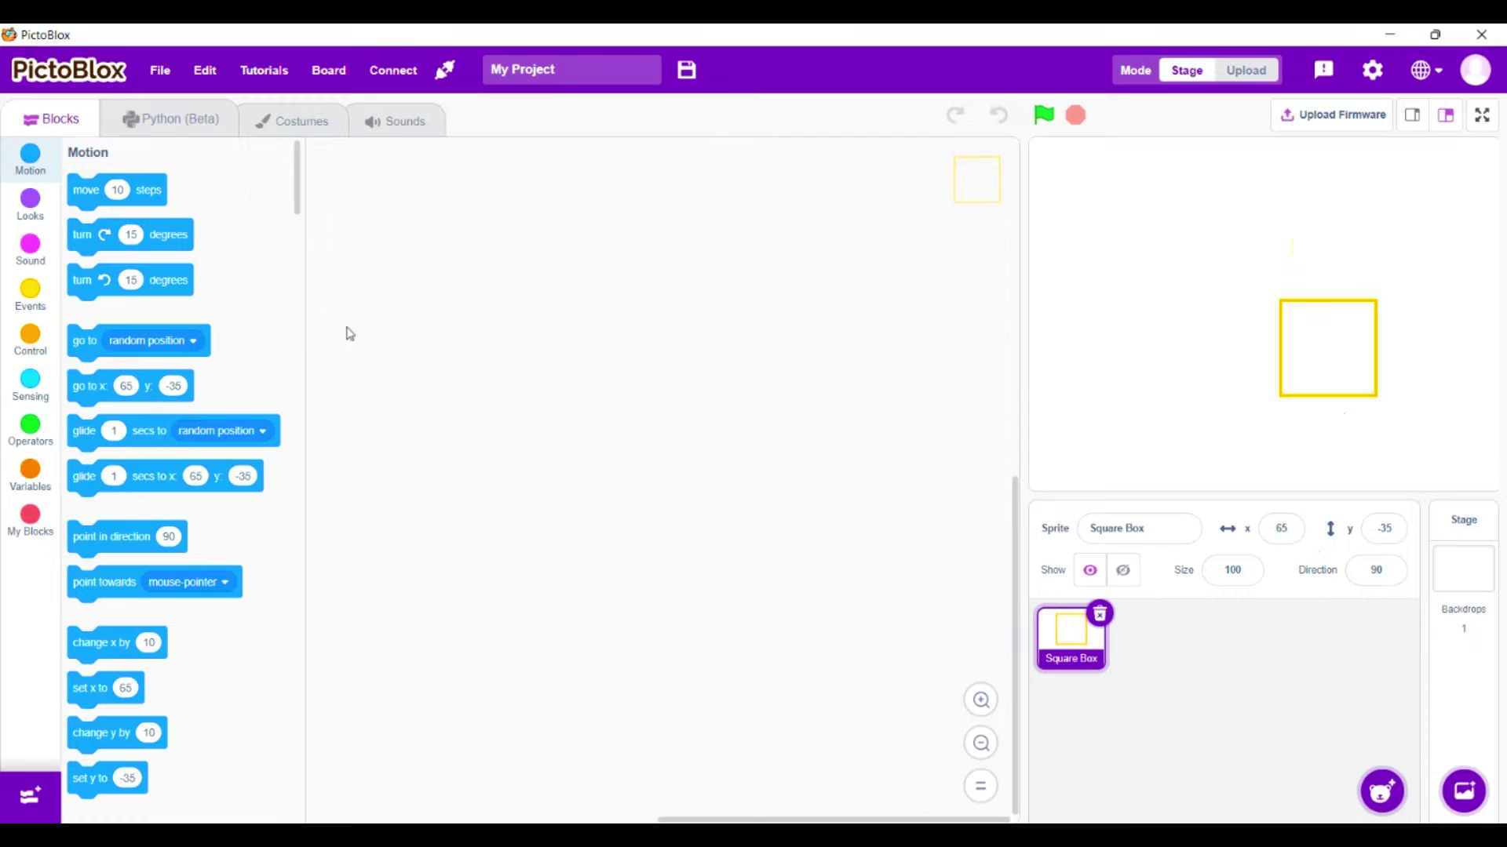
Step: Select evive as the board, dismiss the port prompt, and open the extension library
{"action": "left_click", "coordinate": [338, 61]}
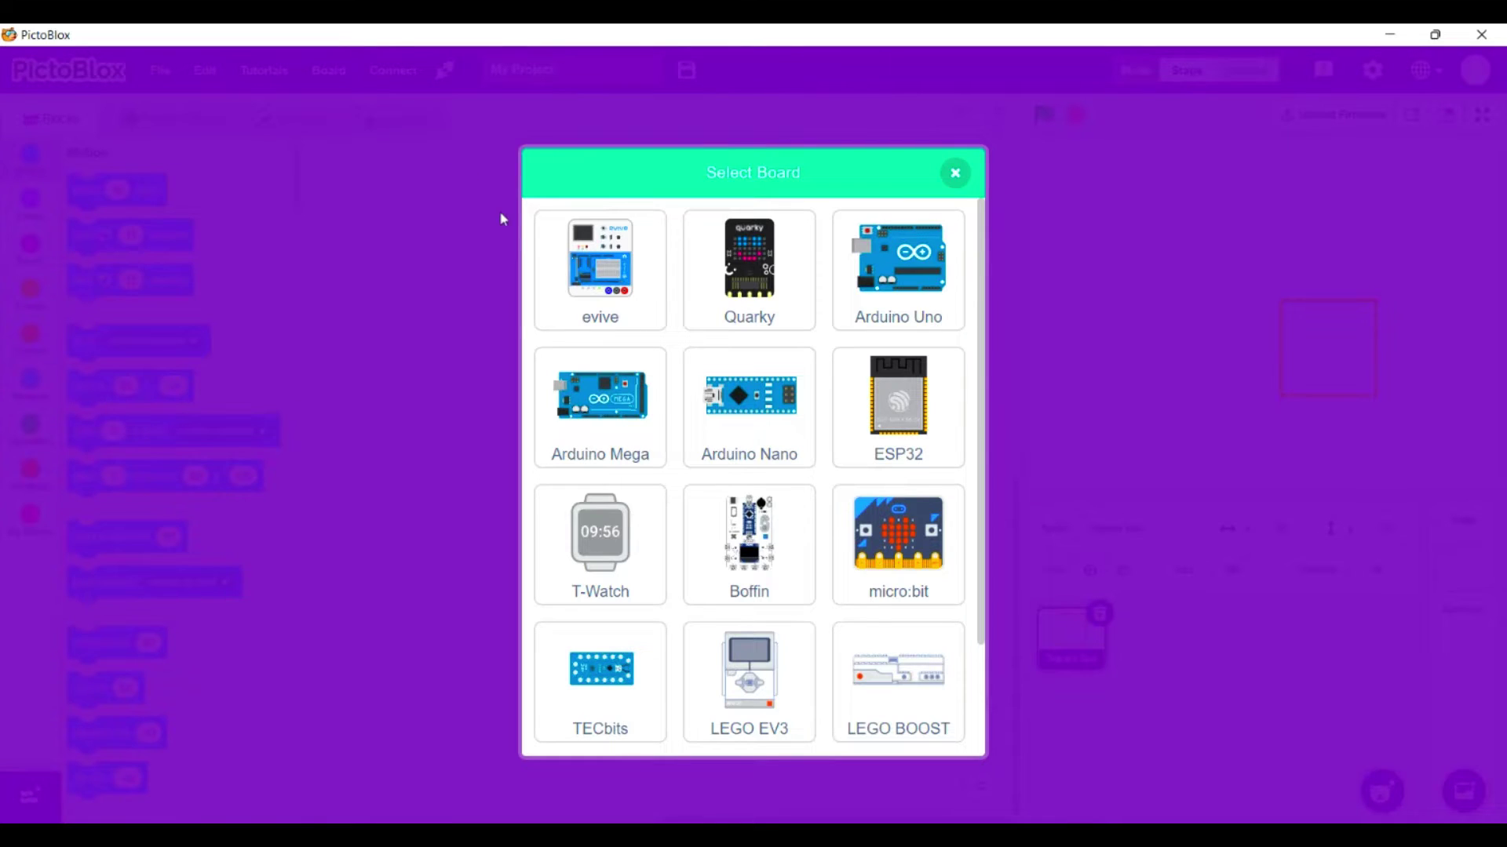
{"action": "left_click", "coordinate": [601, 268]}
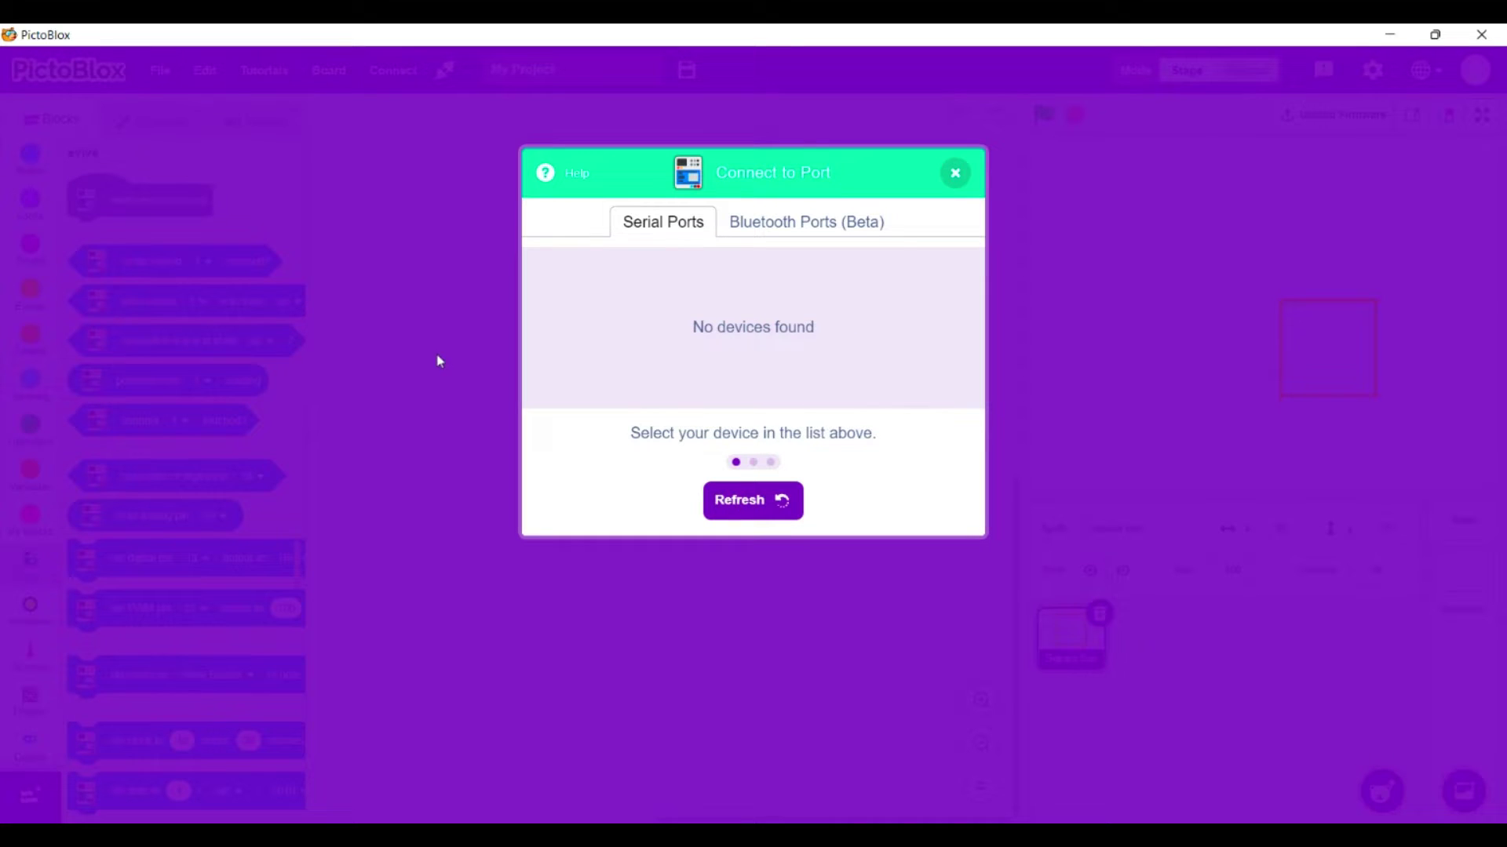
{"action": "left_click", "coordinate": [954, 173]}
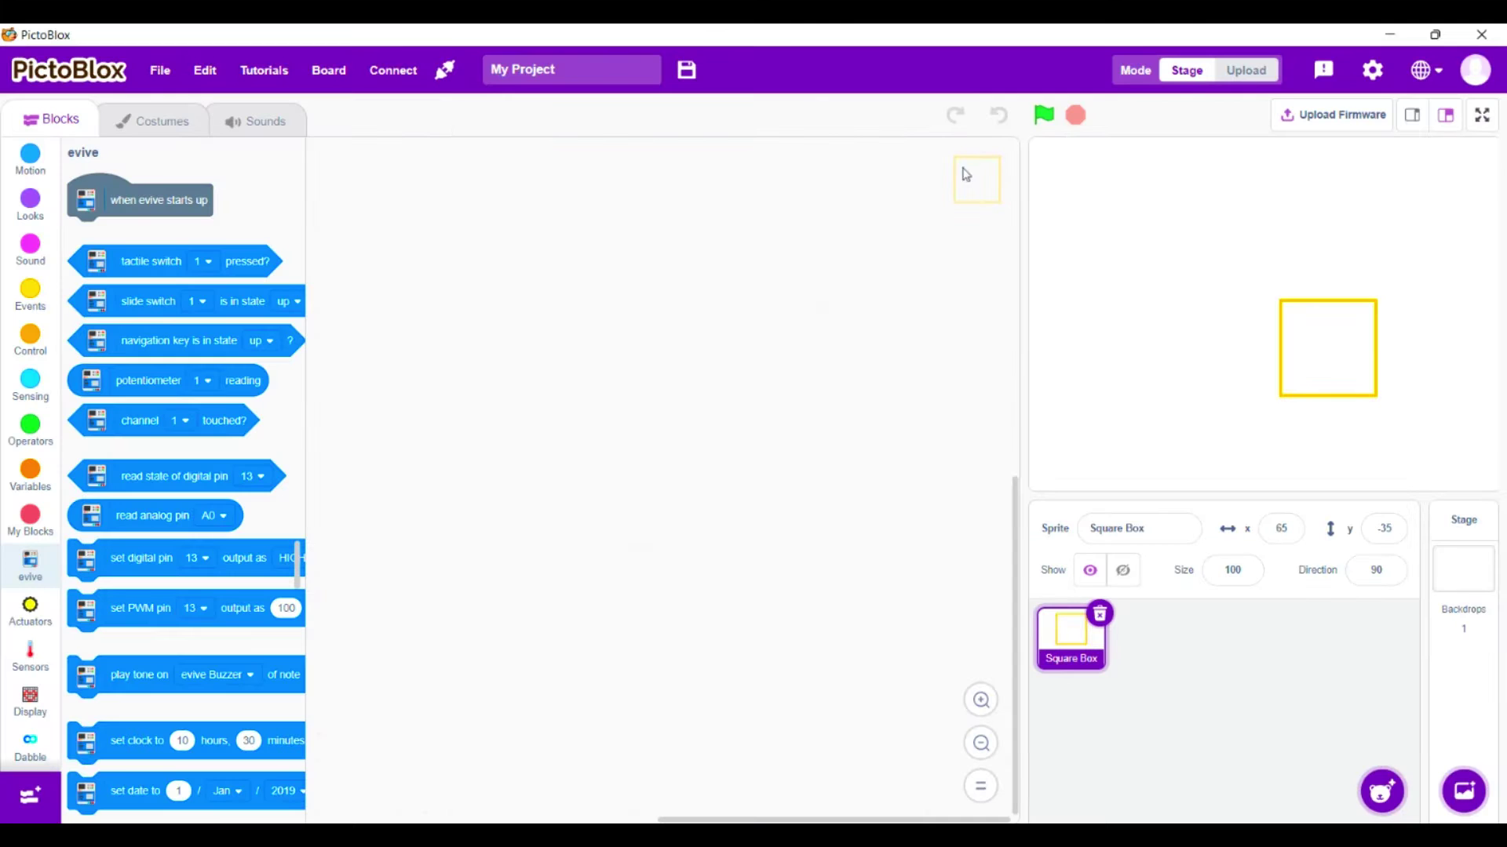
{"action": "left_click", "coordinate": [33, 794]}
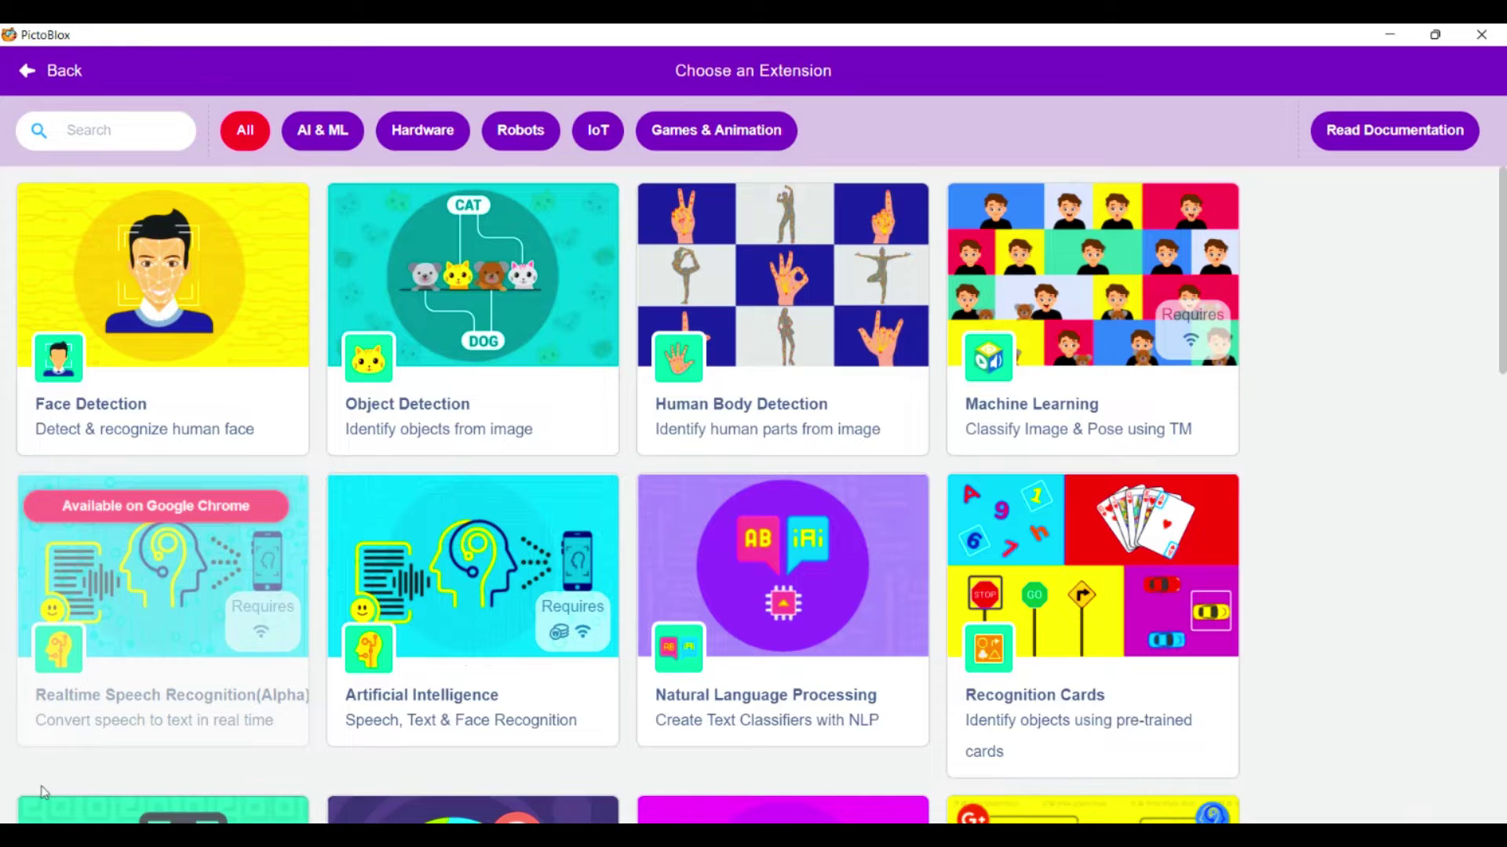
Step: Load the Face Detection extension and show the Events blocks
{"action": "left_click", "coordinate": [239, 393]}
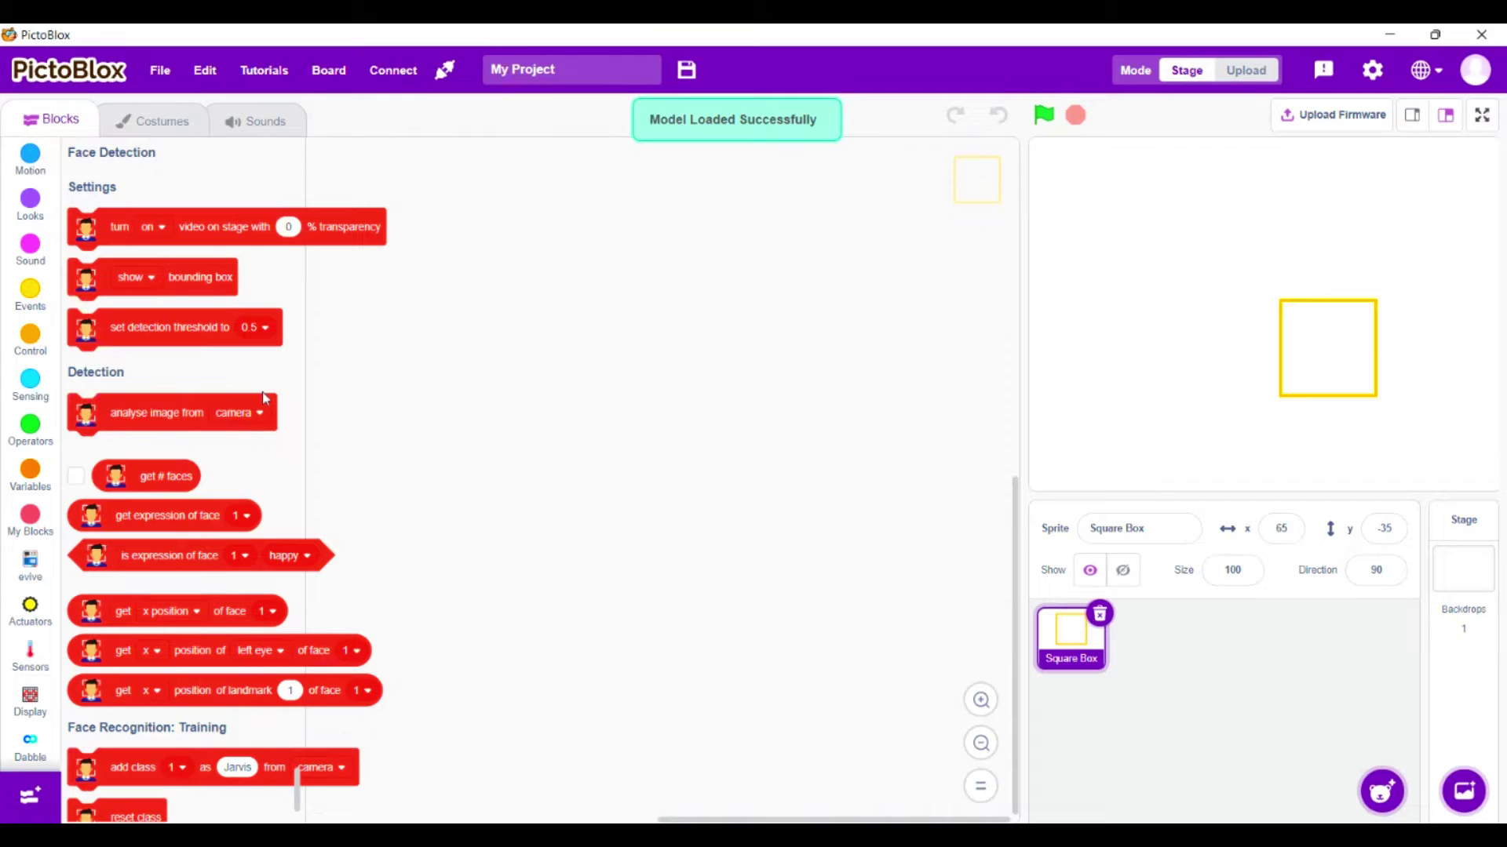
{"action": "left_click", "coordinate": [29, 294]}
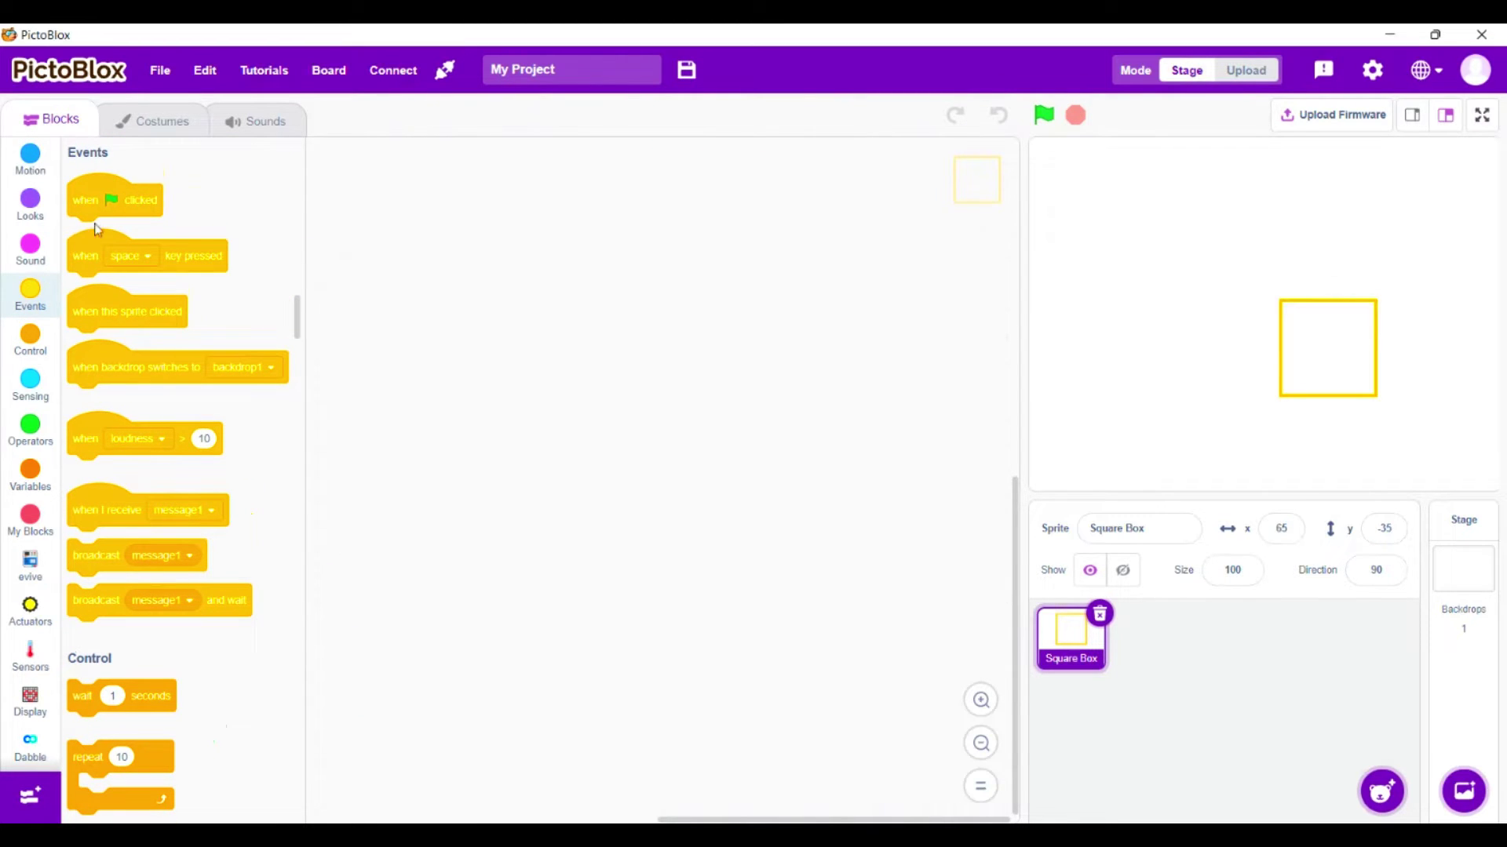
Step: Stack 'when flag clicked', 'turn on video on stage with 0% transparency', and a forever loop
{"action": "left_click_drag", "start_coordinate": [102, 212], "coordinate": [392, 278]}
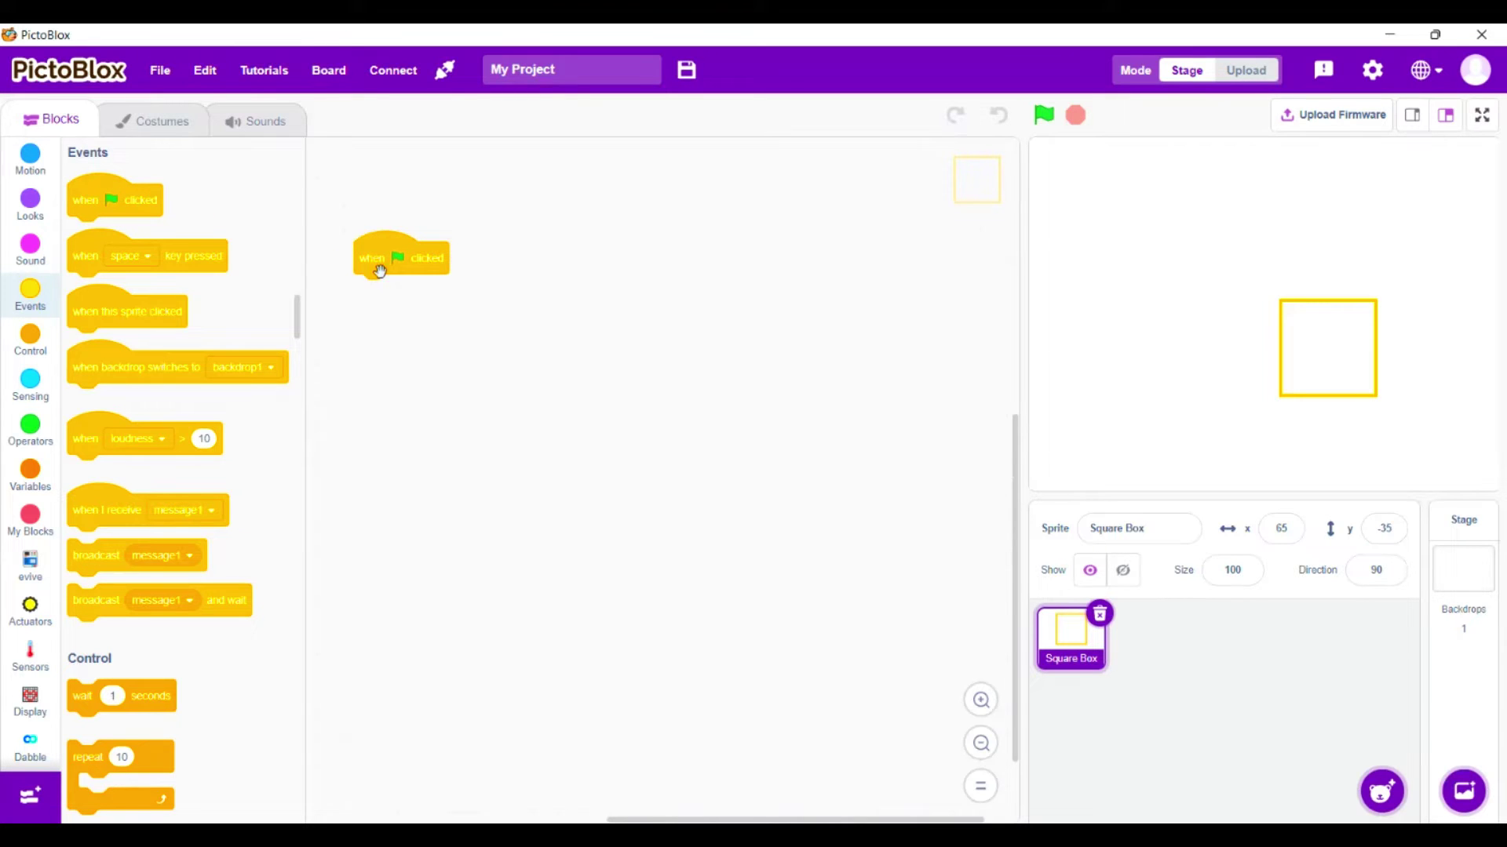
{"action": "left_click_drag", "start_coordinate": [298, 313], "coordinate": [272, 772]}
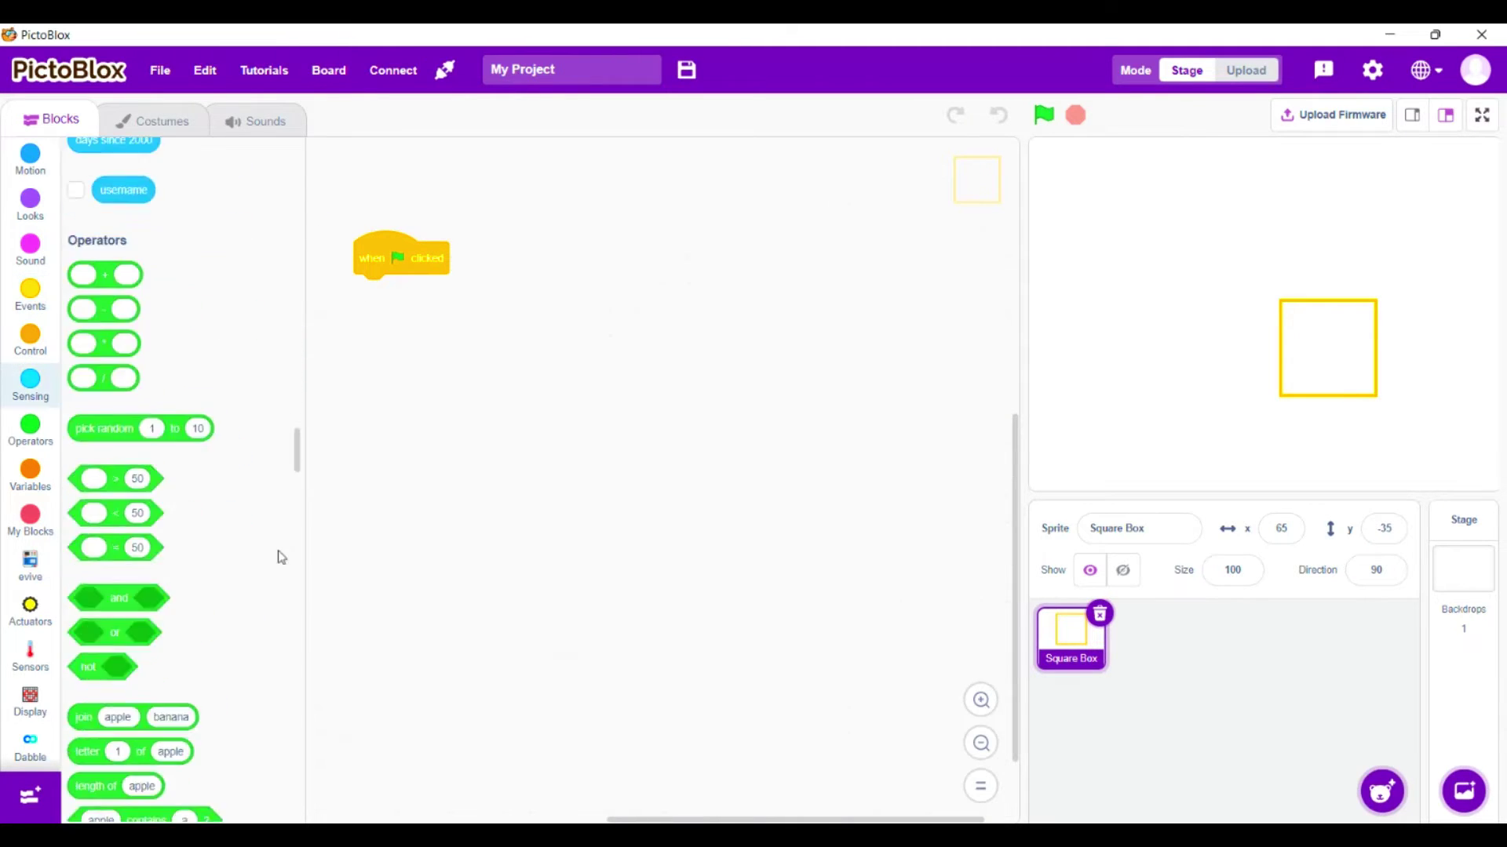
{"action": "scroll", "coordinate": [270, 771], "scroll_direction": "down", "scroll_amount": 2}
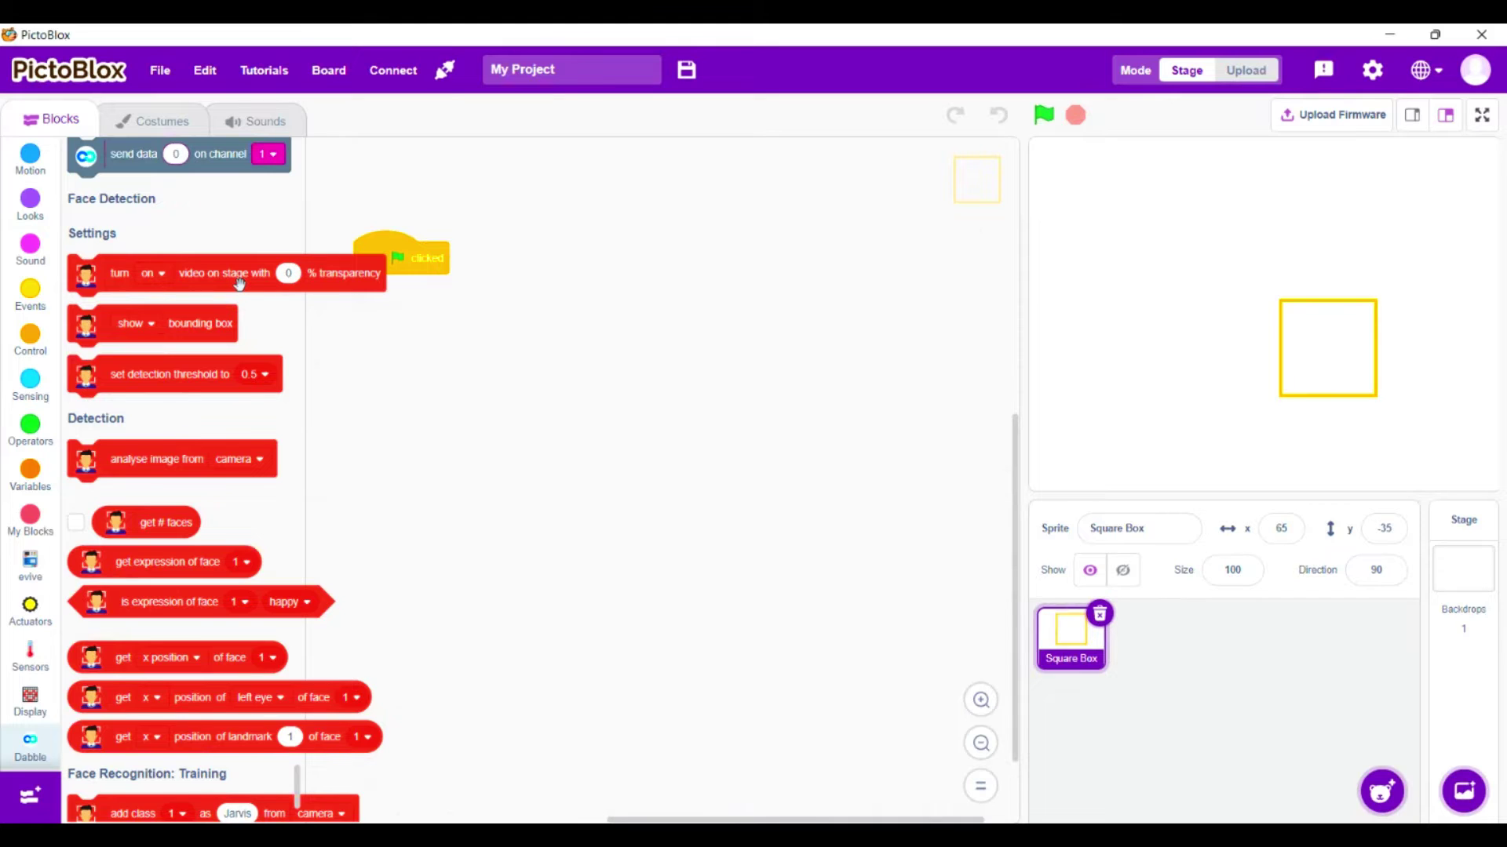
{"action": "left_click_drag", "start_coordinate": [240, 282], "coordinate": [544, 302]}
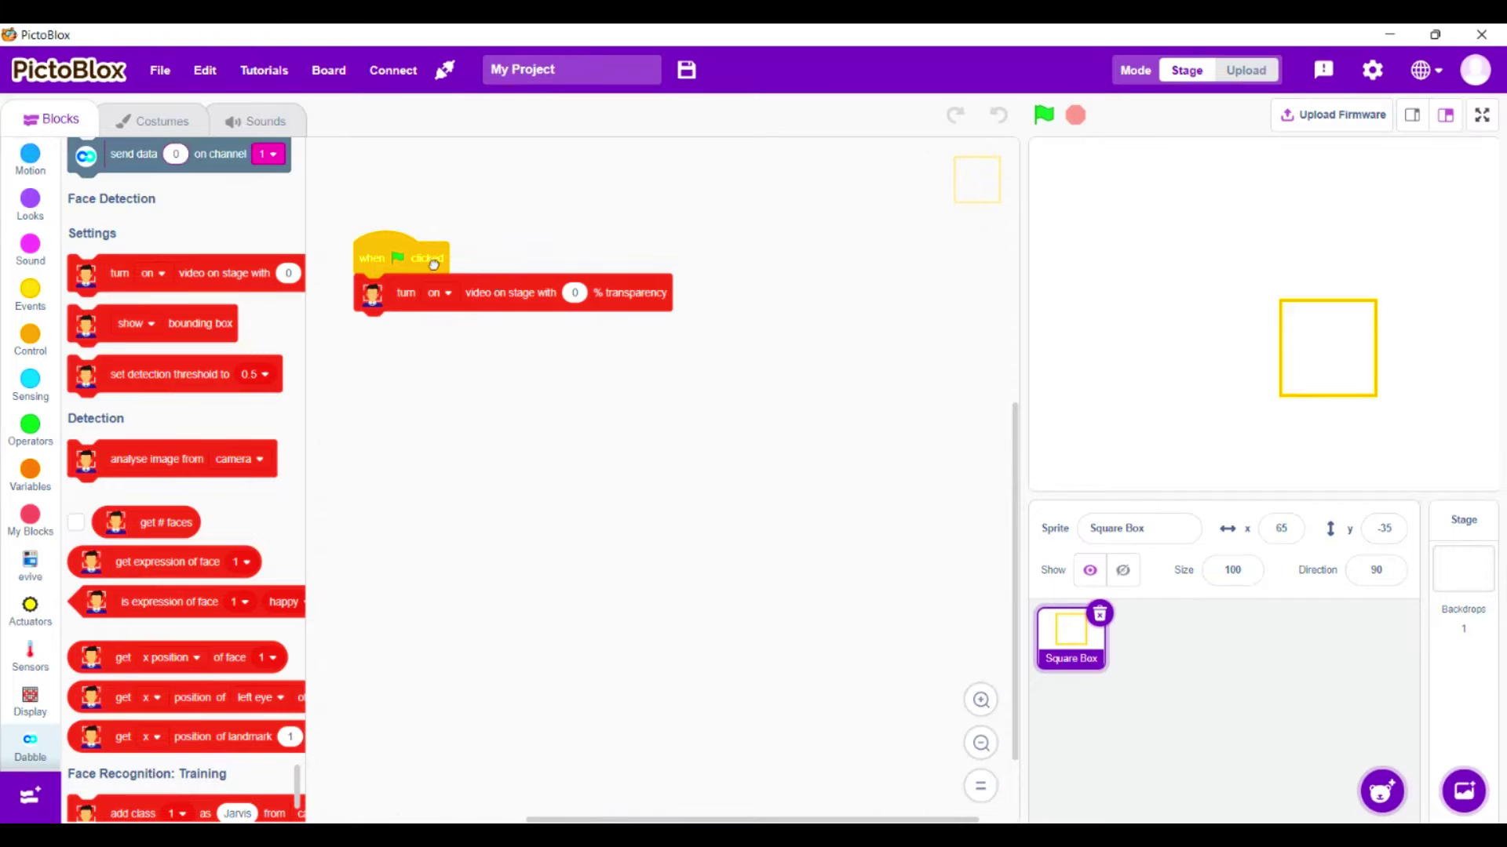
{"action": "left_click_drag", "start_coordinate": [433, 263], "coordinate": [477, 254]}
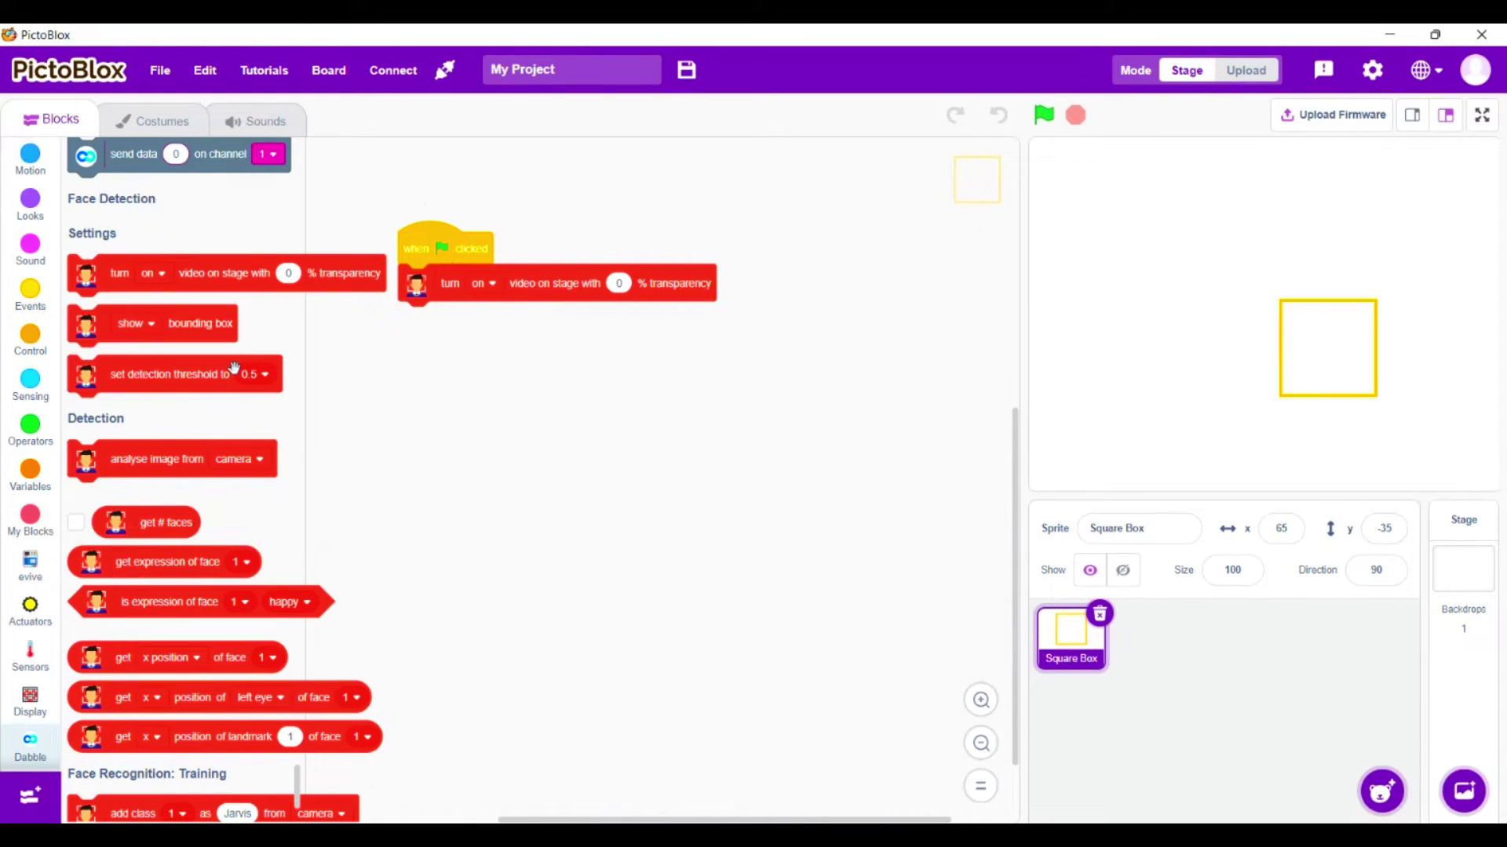
{"action": "left_click", "coordinate": [48, 347]}
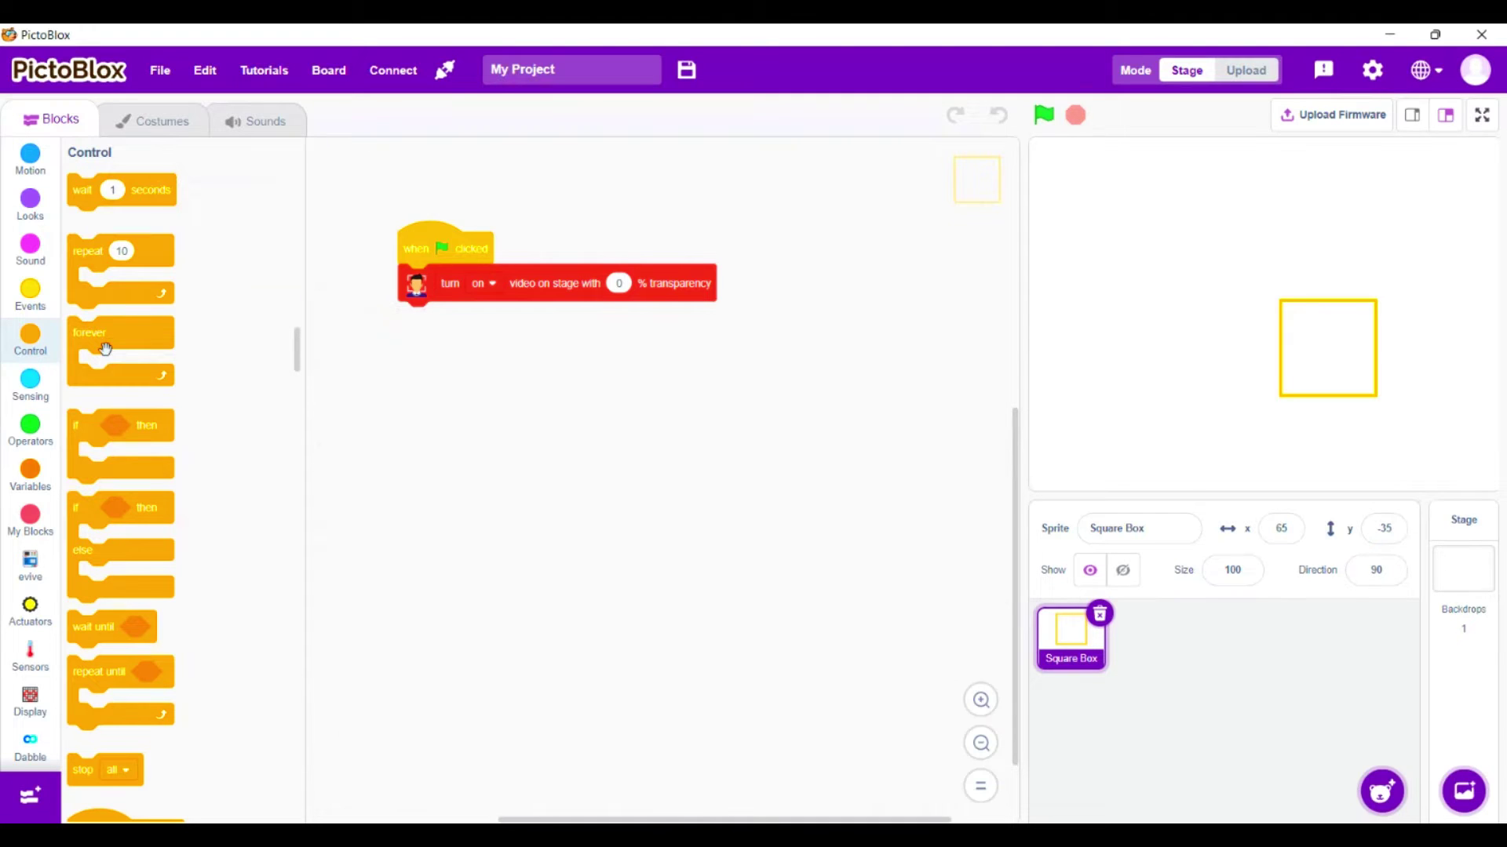
{"action": "mouse_move", "coordinate": [102, 344]}
{"action": "left_mouse_down"}
{"action": "mouse_move", "coordinate": [393, 431]}
{"action": "mouse_move", "coordinate": [465, 353]}
{"action": "left_mouse_up"}
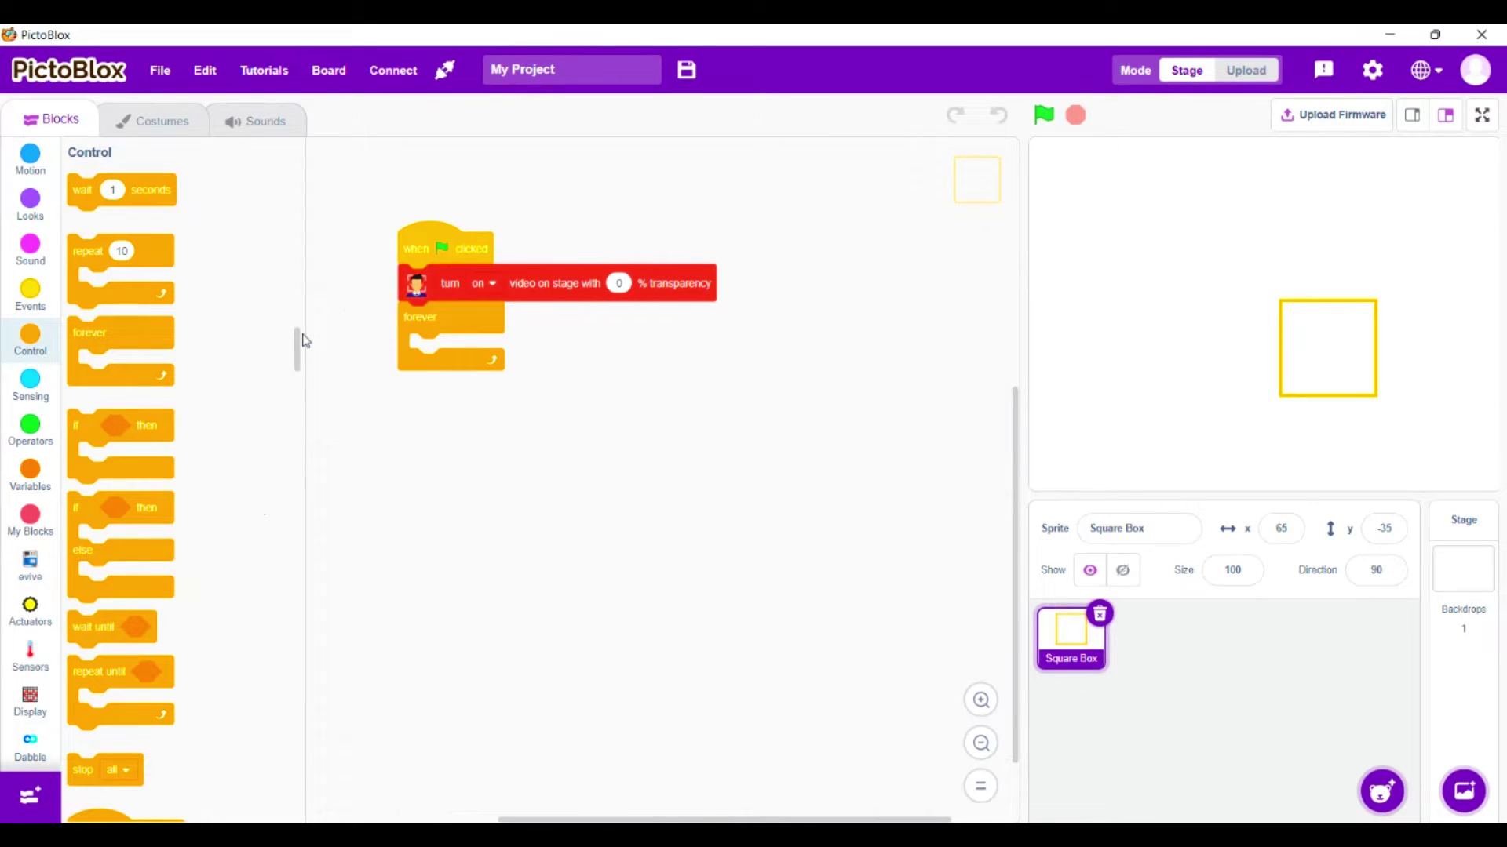
{"action": "mouse_move", "coordinate": [298, 338]}
{"action": "left_mouse_down"}
{"action": "mouse_move", "coordinate": [266, 592]}
{"action": "mouse_move", "coordinate": [268, 791]}
{"action": "left_mouse_up"}
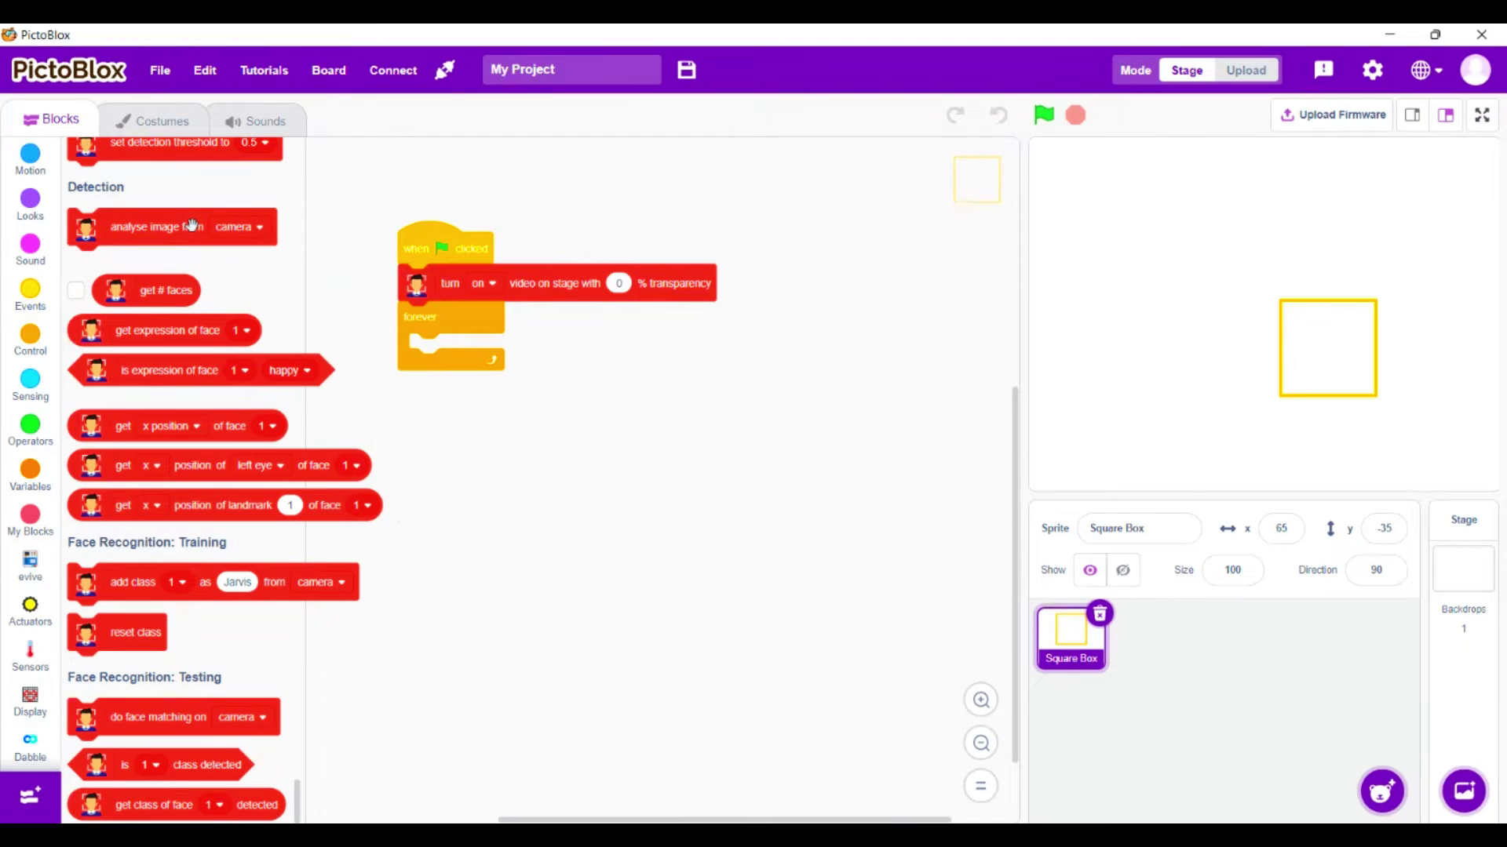
Step: Put 'analyse image' inside the forever loop with its source changed from camera to stage
{"action": "left_click_drag", "start_coordinate": [203, 229], "coordinate": [565, 365]}
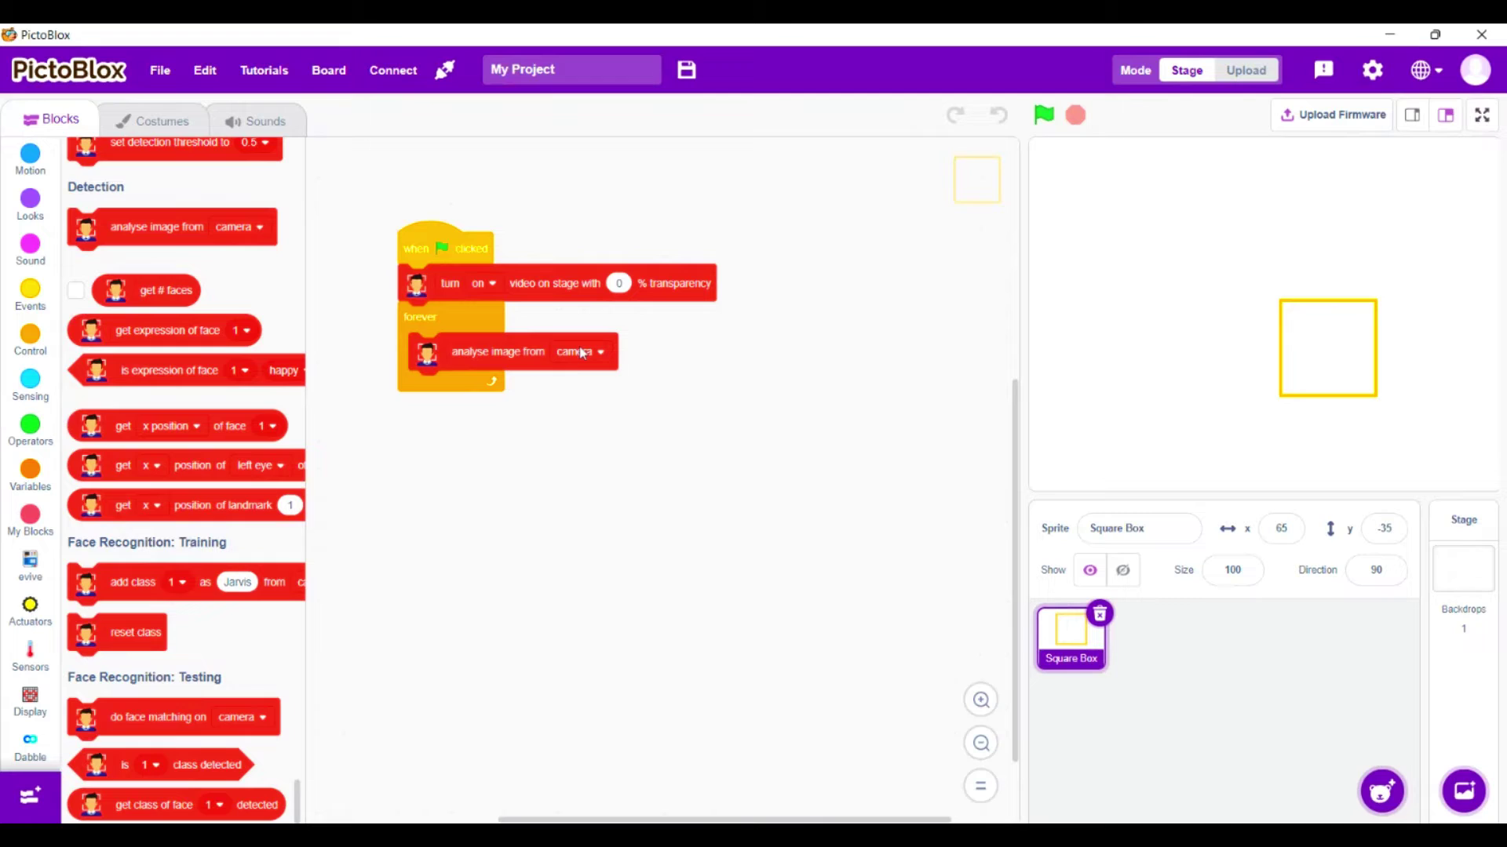
{"action": "left_click", "coordinate": [582, 352]}
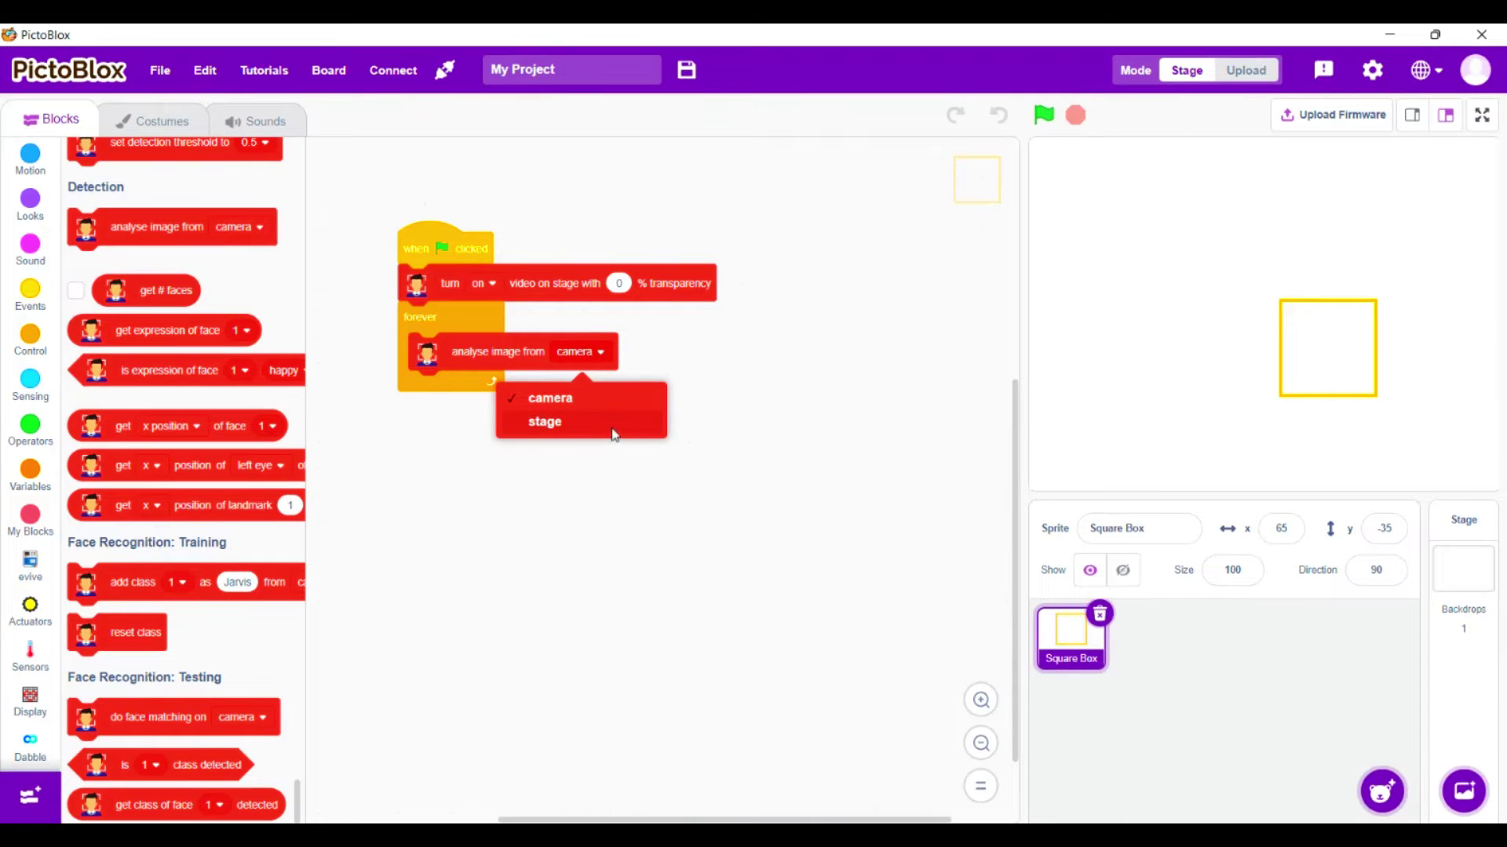
{"action": "left_click", "coordinate": [612, 435]}
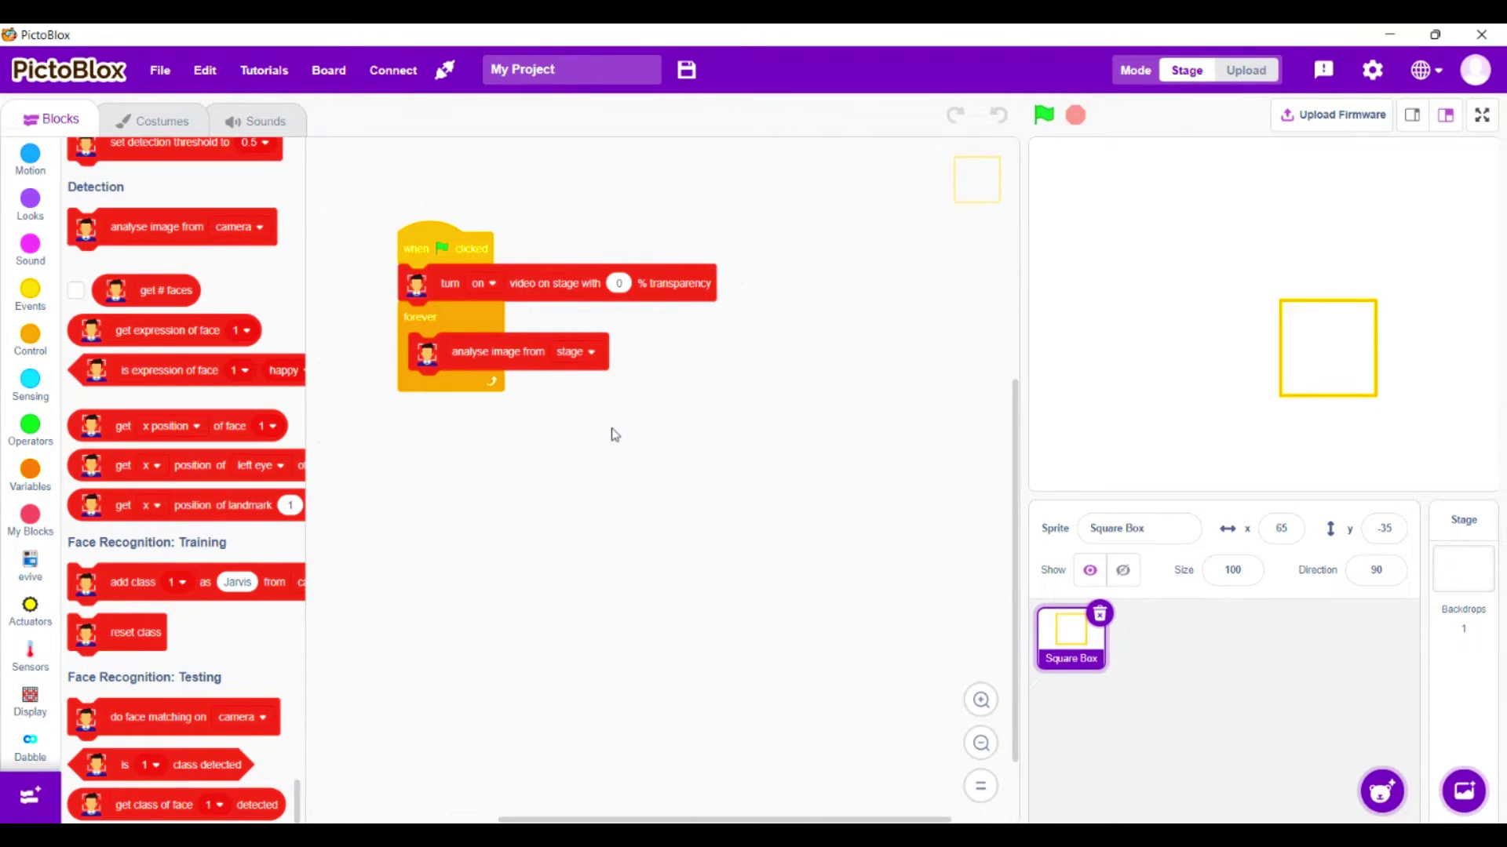
{"action": "left_click", "coordinate": [36, 174]}
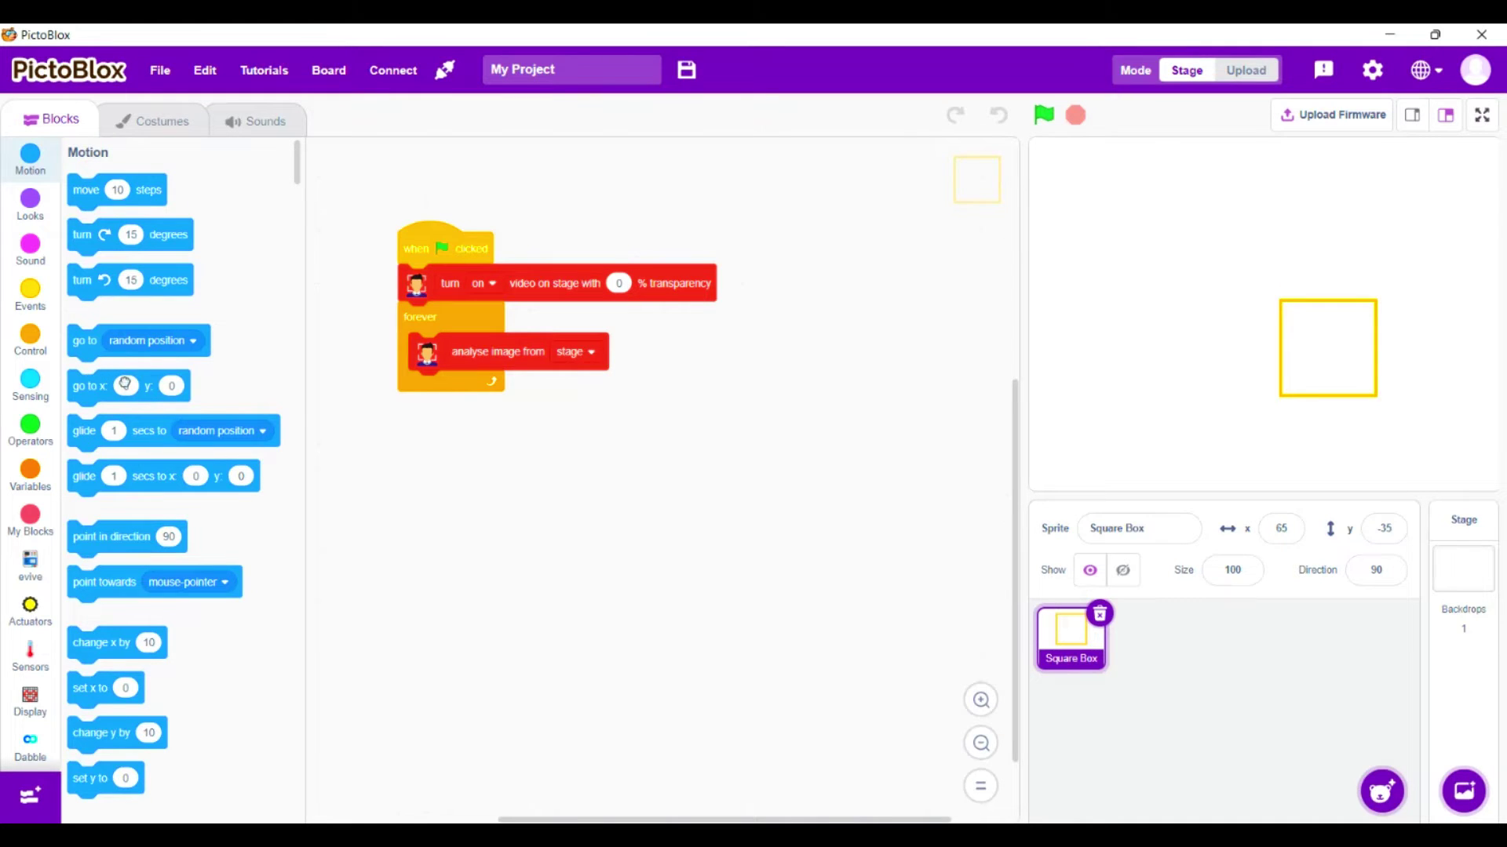
Step: Add 'go to x: y:' to the loop, using face 1's x position and y position
{"action": "left_click_drag", "start_coordinate": [95, 379], "coordinate": [455, 387]}
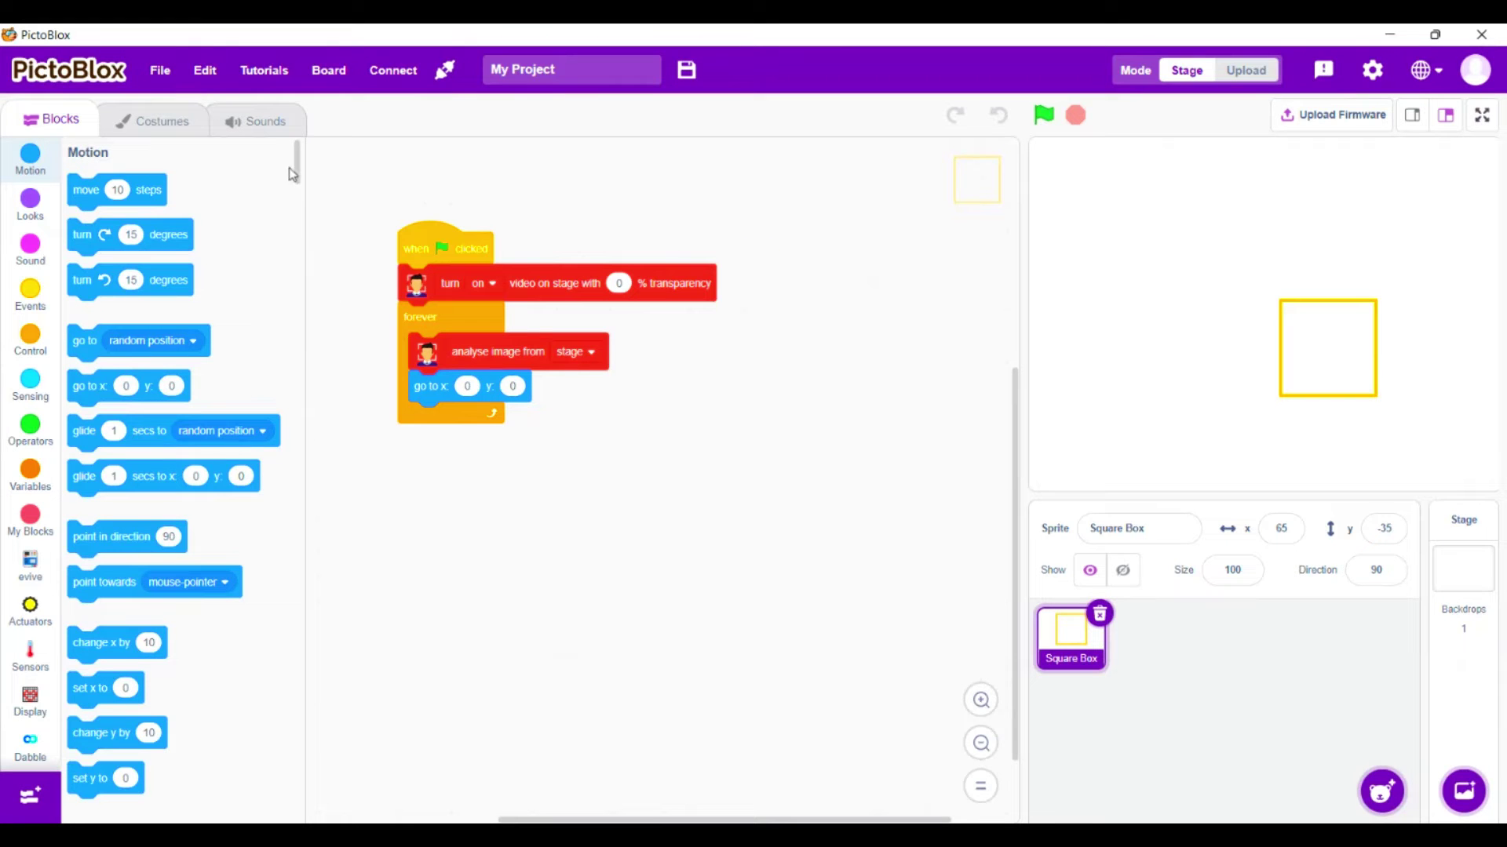
{"action": "mouse_move", "coordinate": [298, 172]}
{"action": "left_mouse_down"}
{"action": "mouse_move", "coordinate": [309, 444]}
{"action": "mouse_move", "coordinate": [292, 796]}
{"action": "left_mouse_up"}
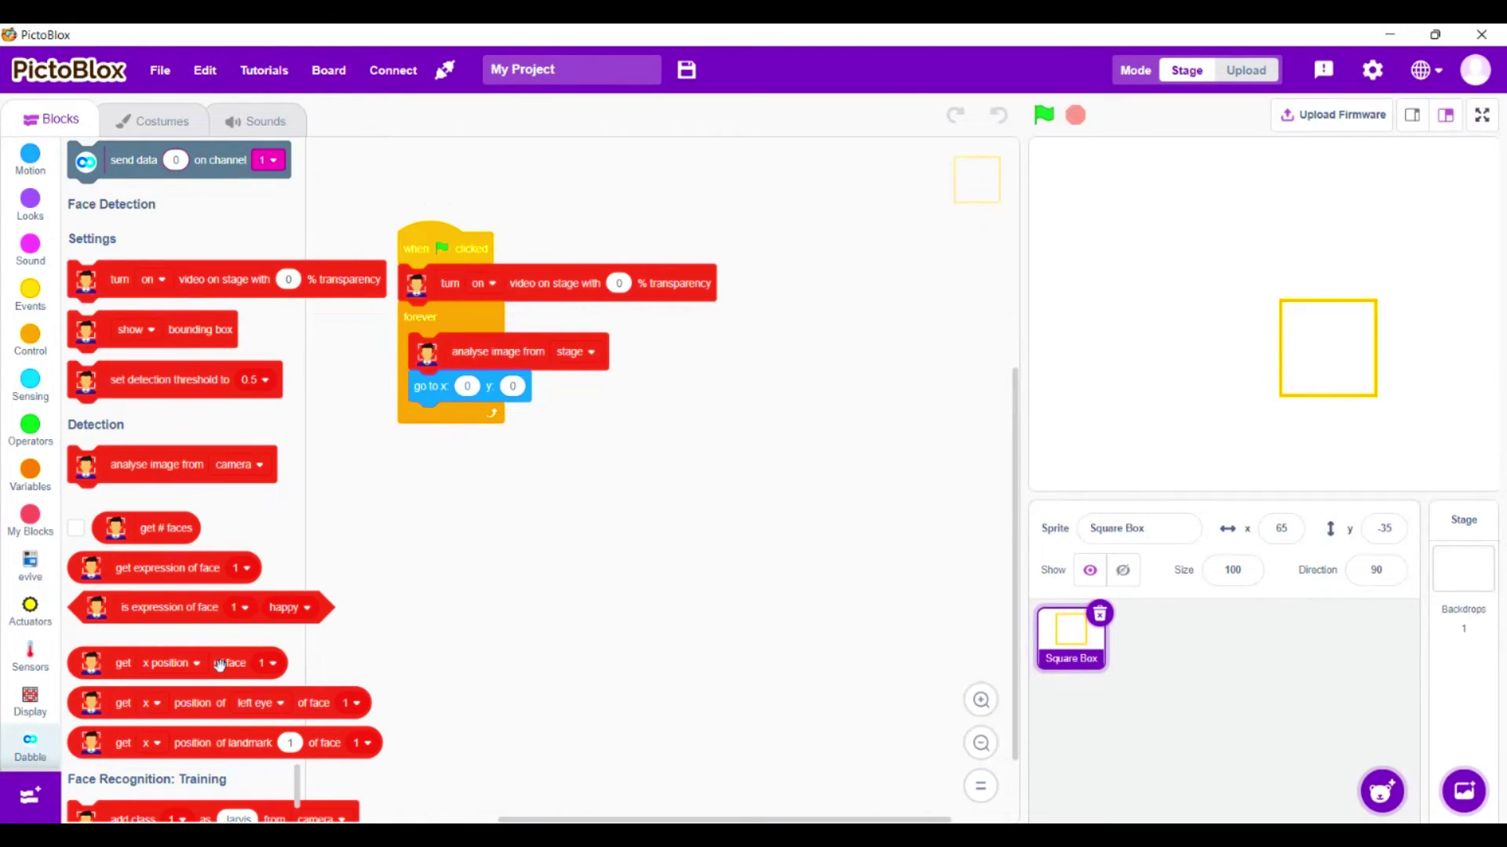
{"action": "left_click_drag", "start_coordinate": [220, 667], "coordinate": [535, 565]}
{"action": "right_click", "coordinate": [535, 565]}
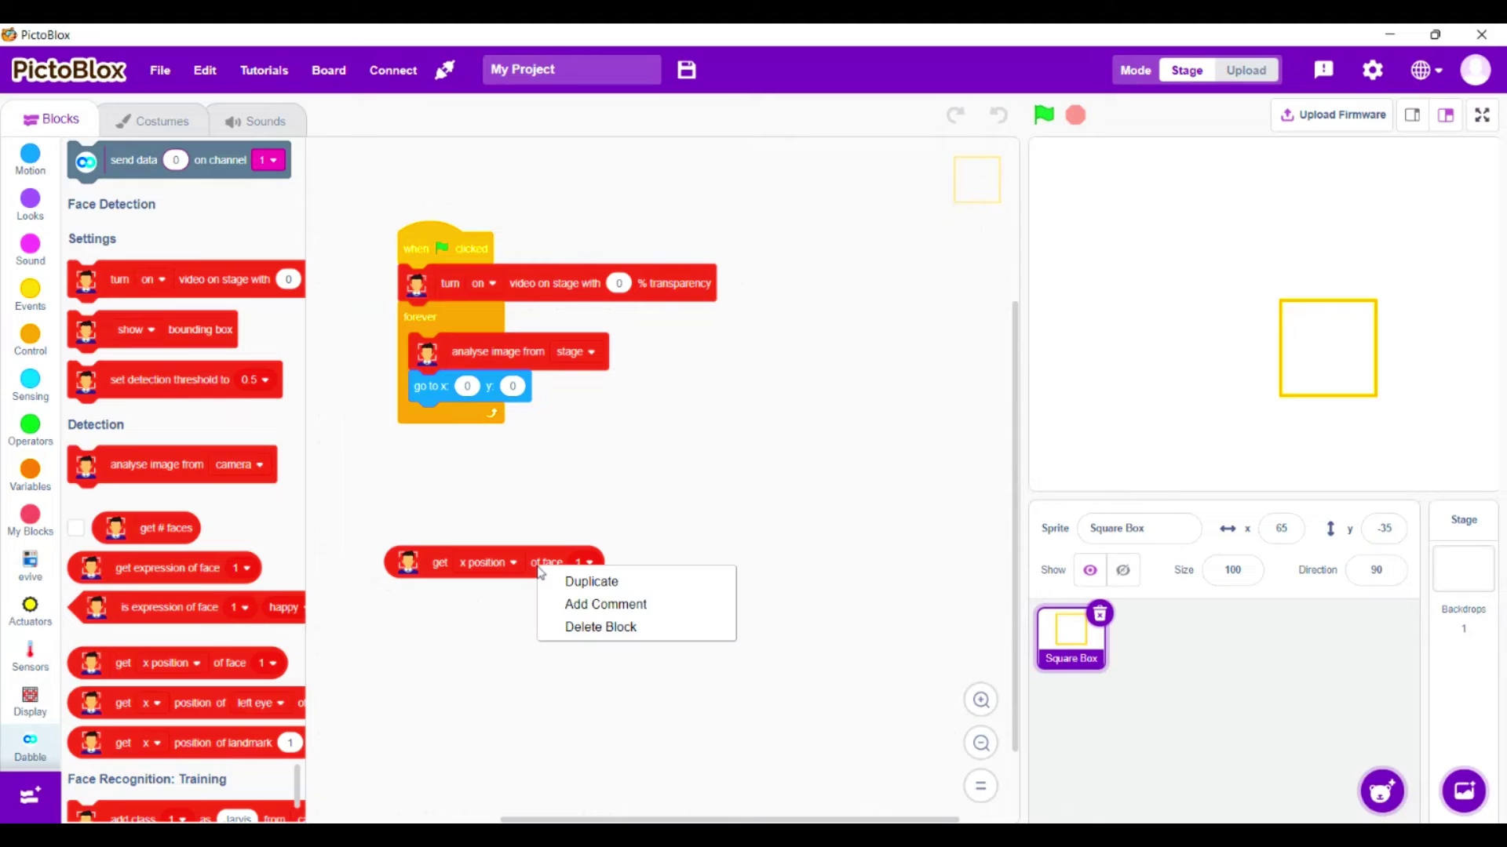
{"action": "left_click", "coordinate": [590, 581]}
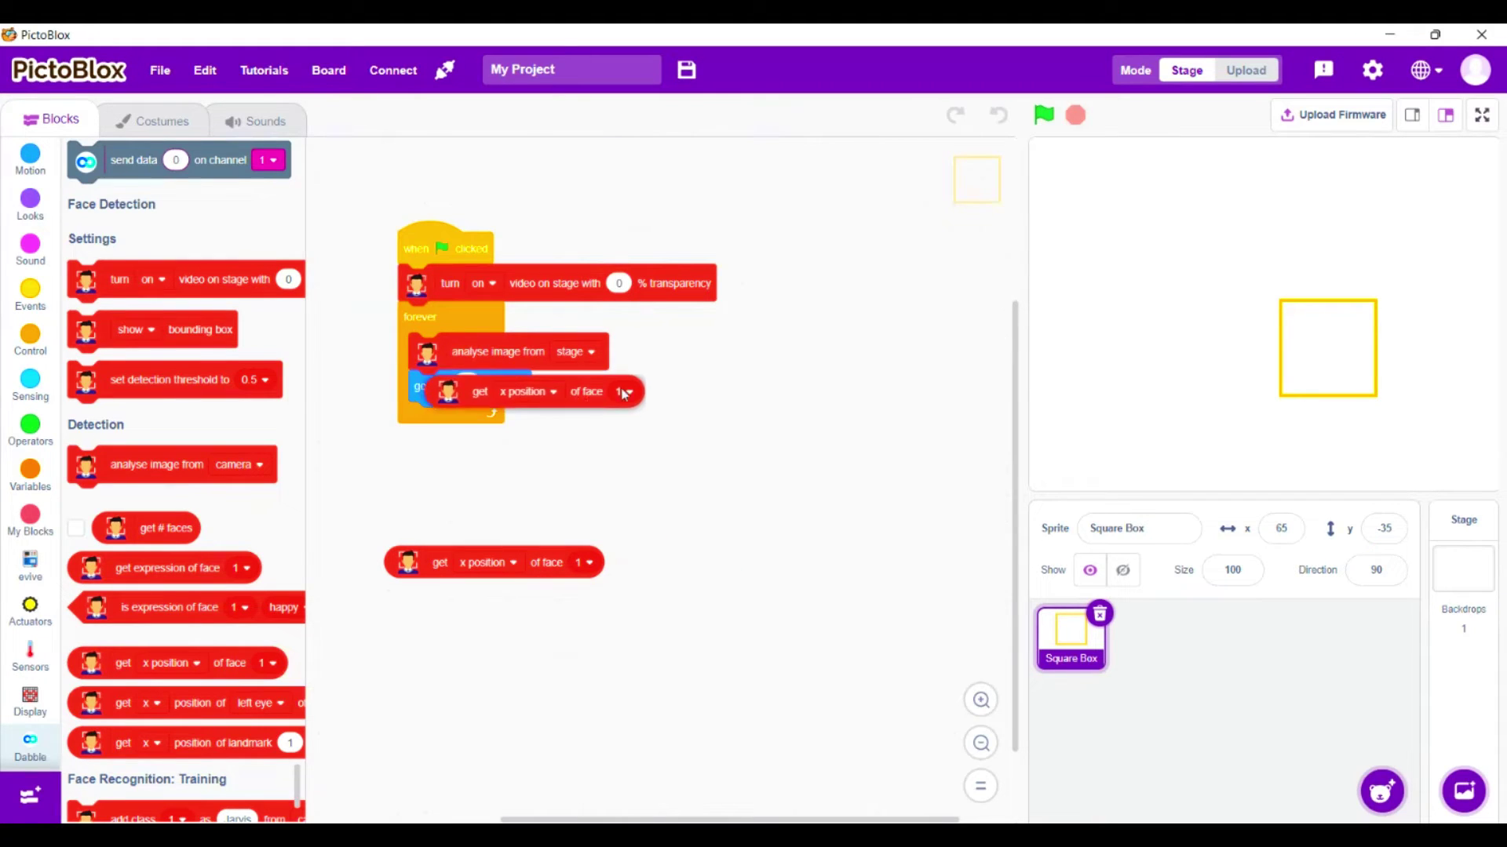
{"action": "left_click", "coordinate": [671, 400]}
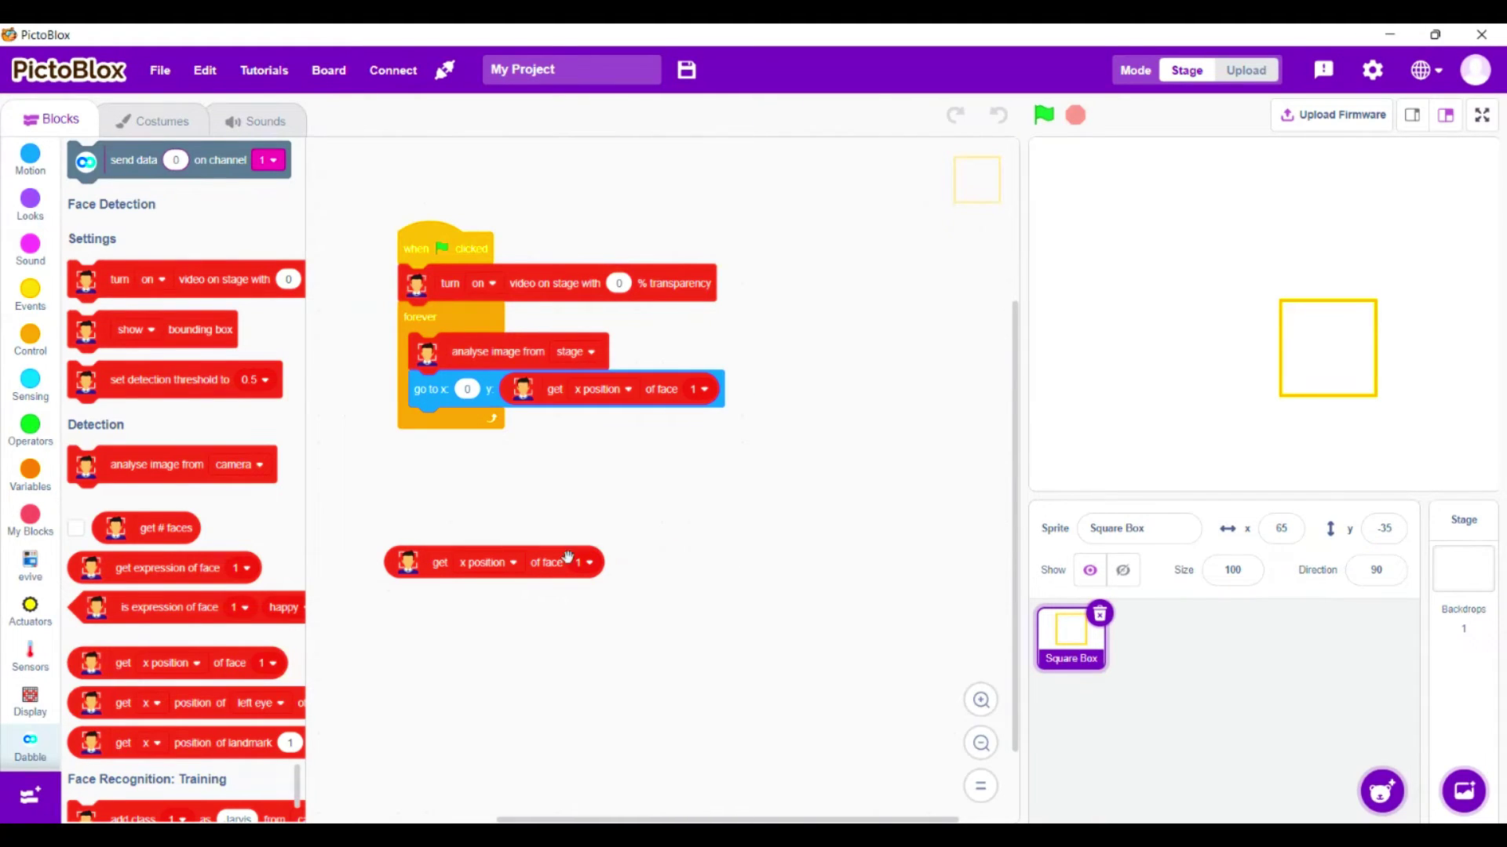
{"action": "left_click_drag", "start_coordinate": [562, 547], "coordinate": [649, 390]}
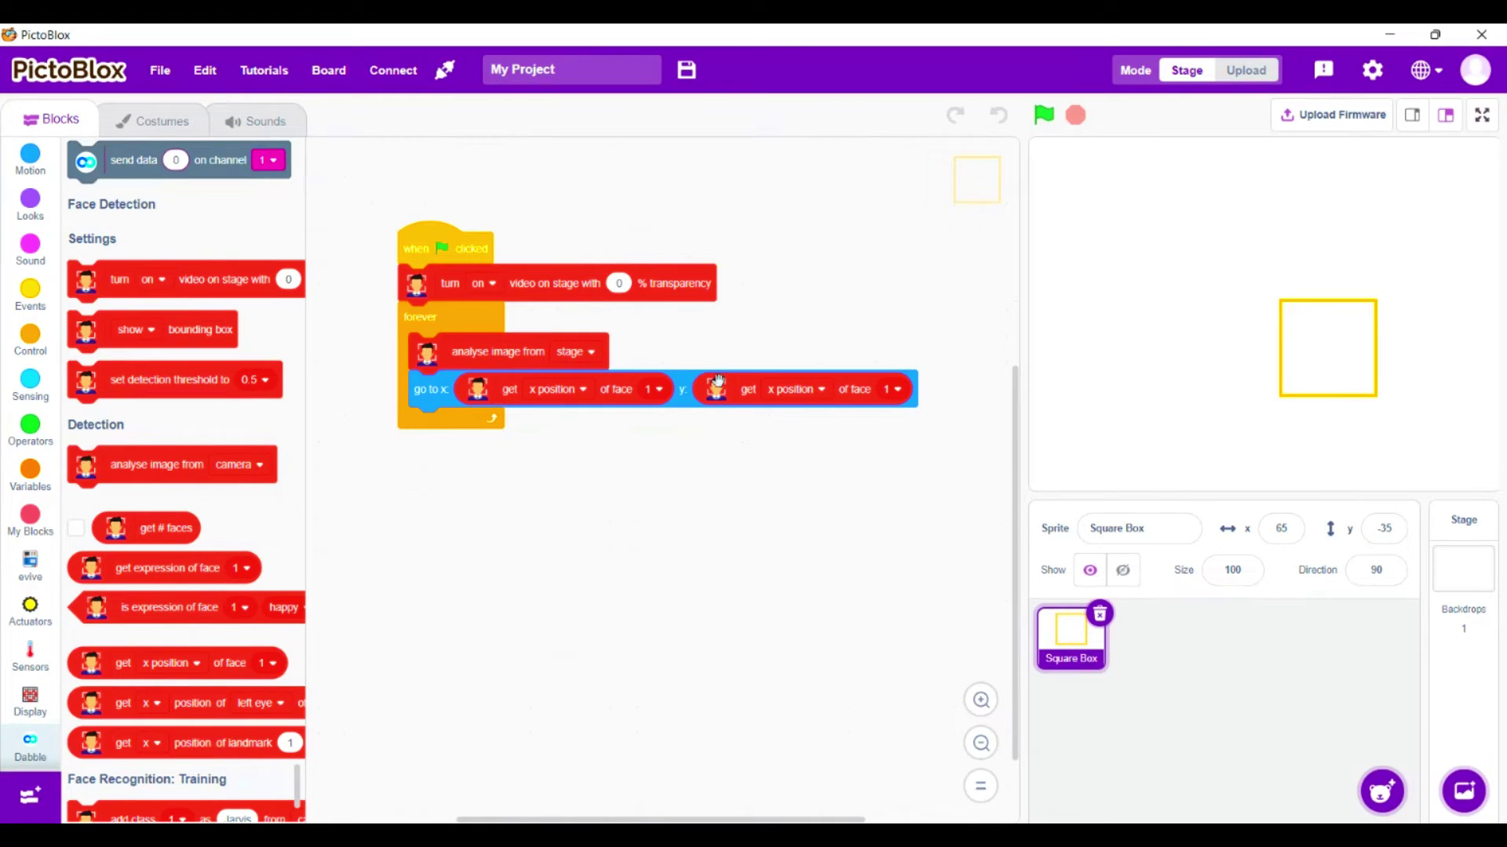
{"action": "left_click", "coordinate": [808, 396]}
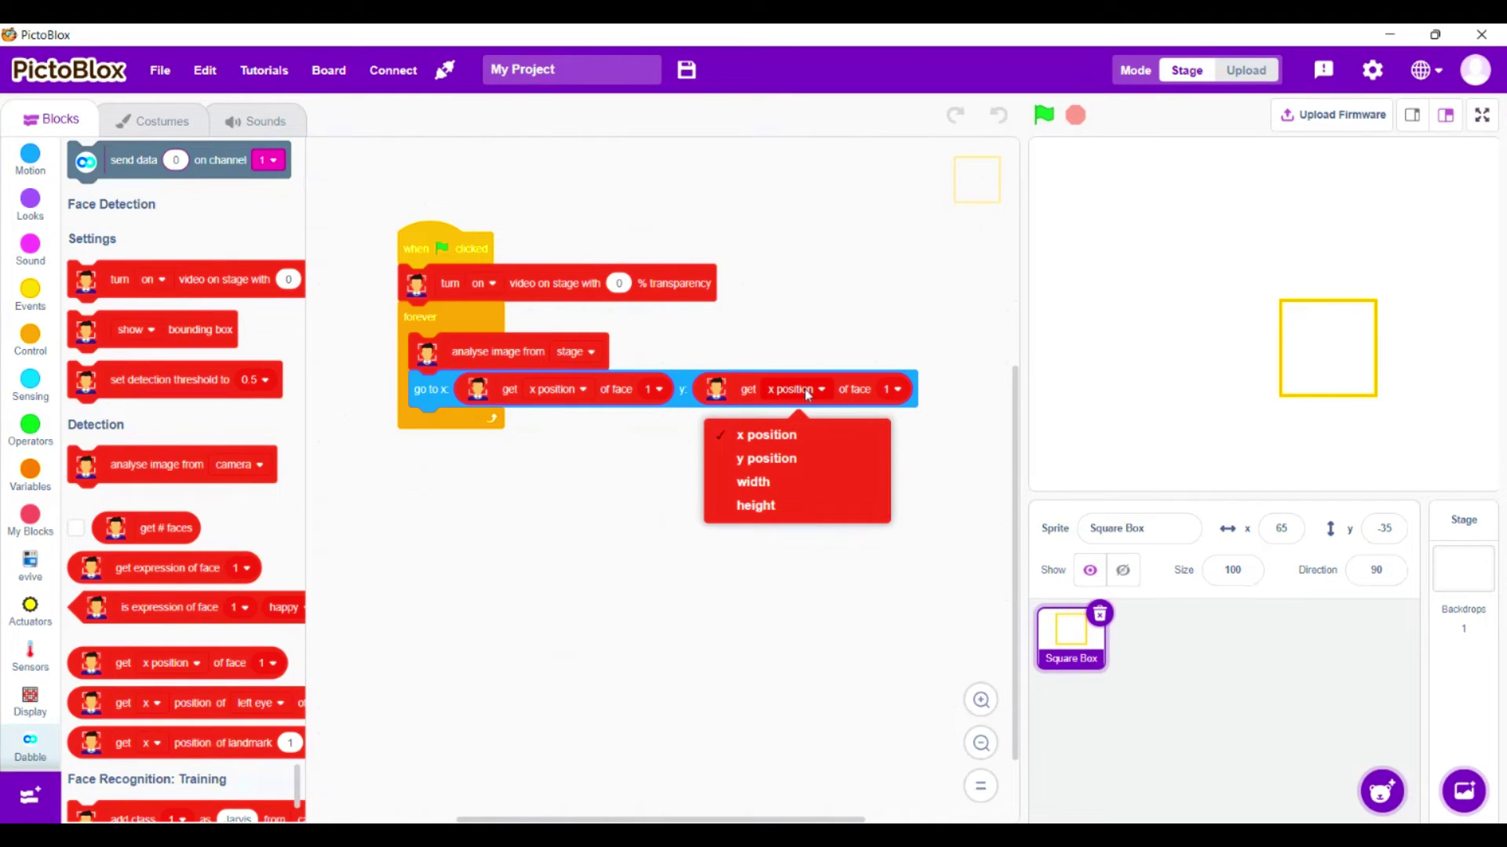
{"action": "left_click", "coordinate": [819, 459]}
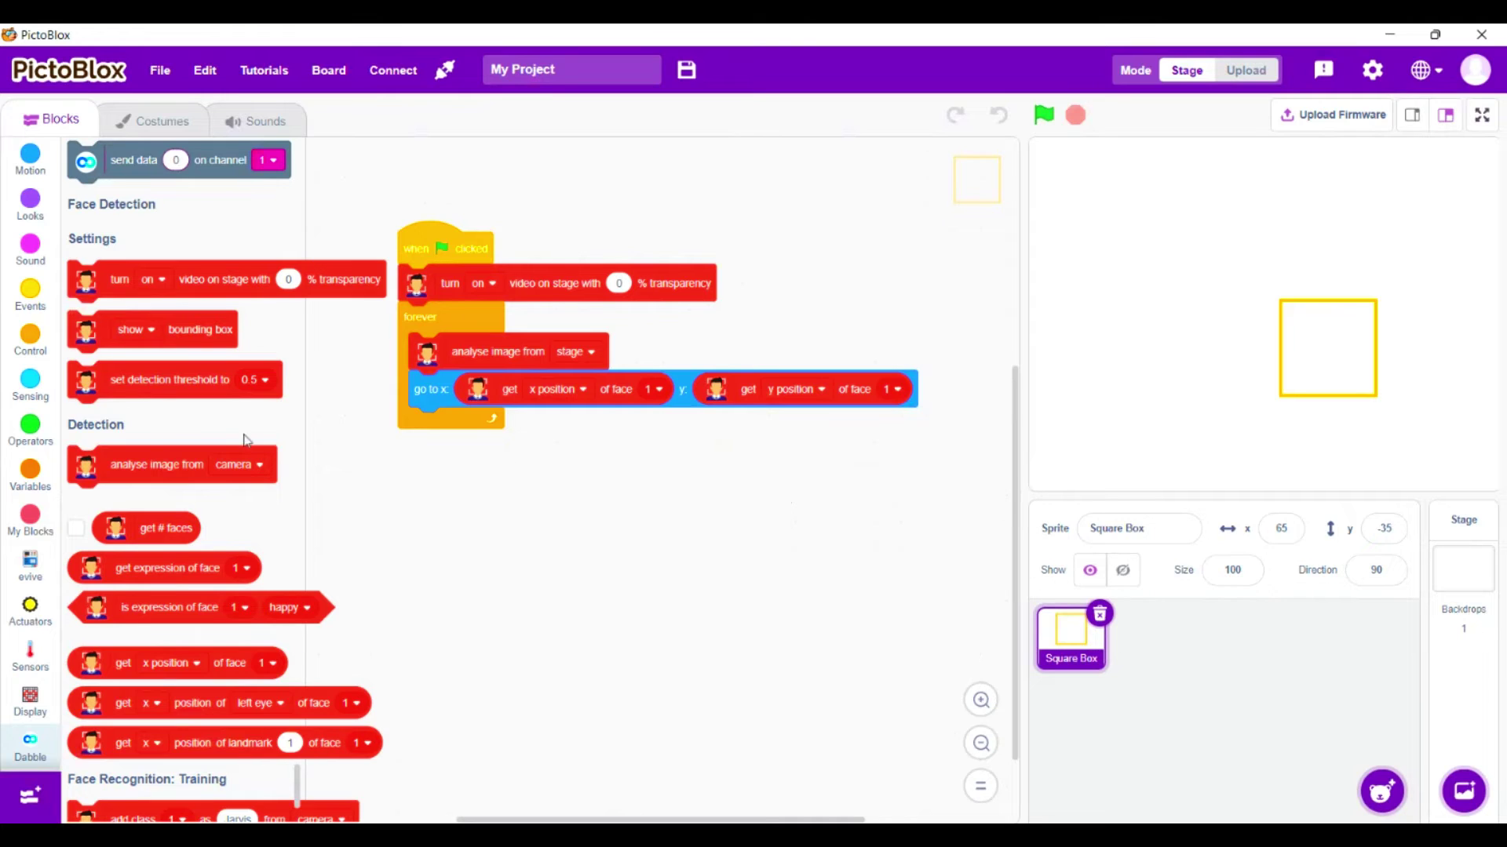
Step: Add 'say for 2 seconds' after the go-to block, saying face 1's expression
{"action": "left_click", "coordinate": [36, 200]}
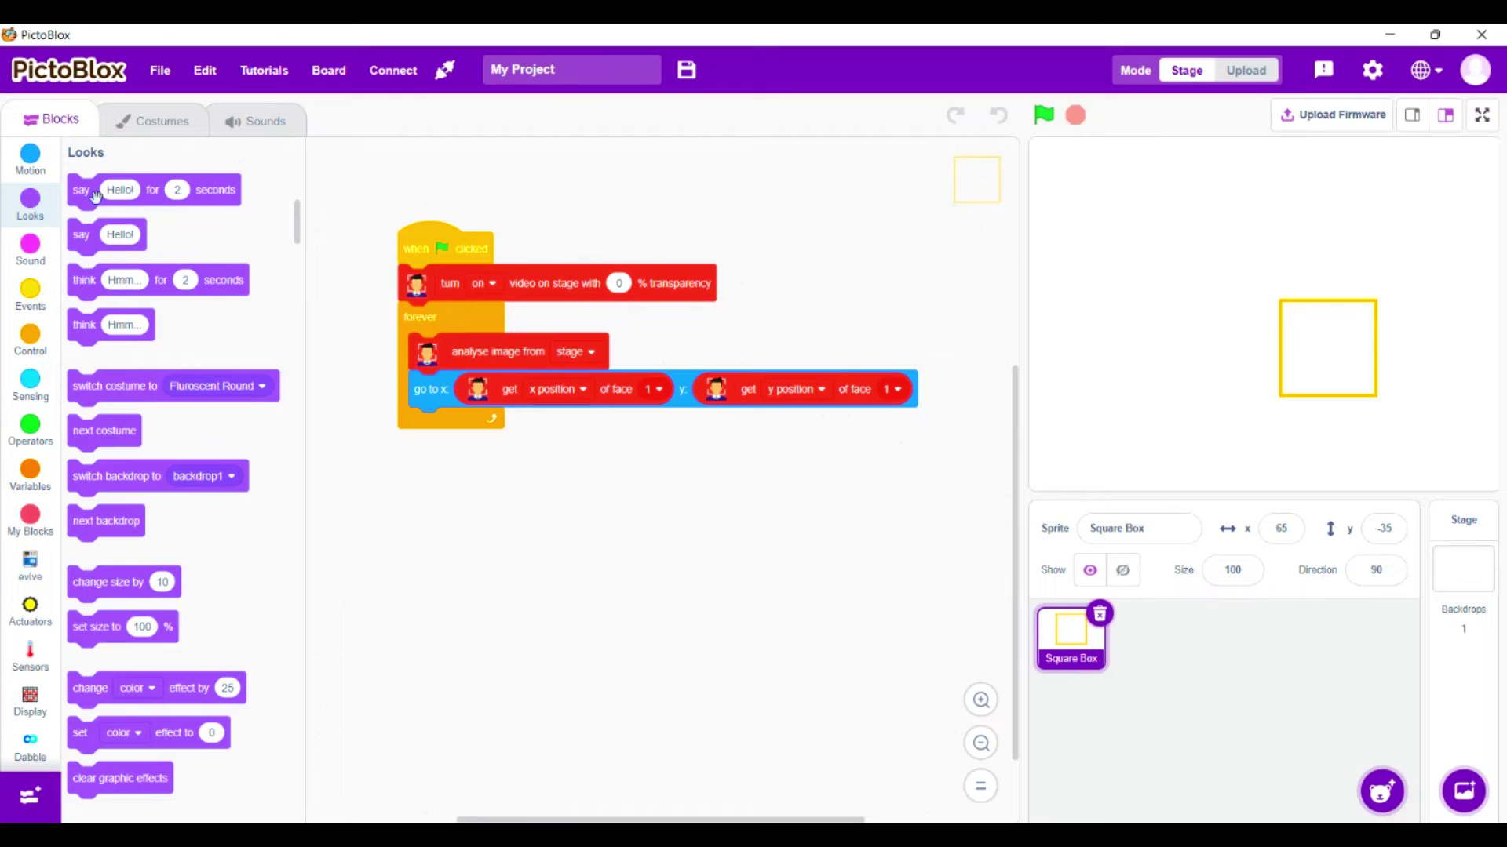
{"action": "left_click_drag", "start_coordinate": [94, 196], "coordinate": [459, 430]}
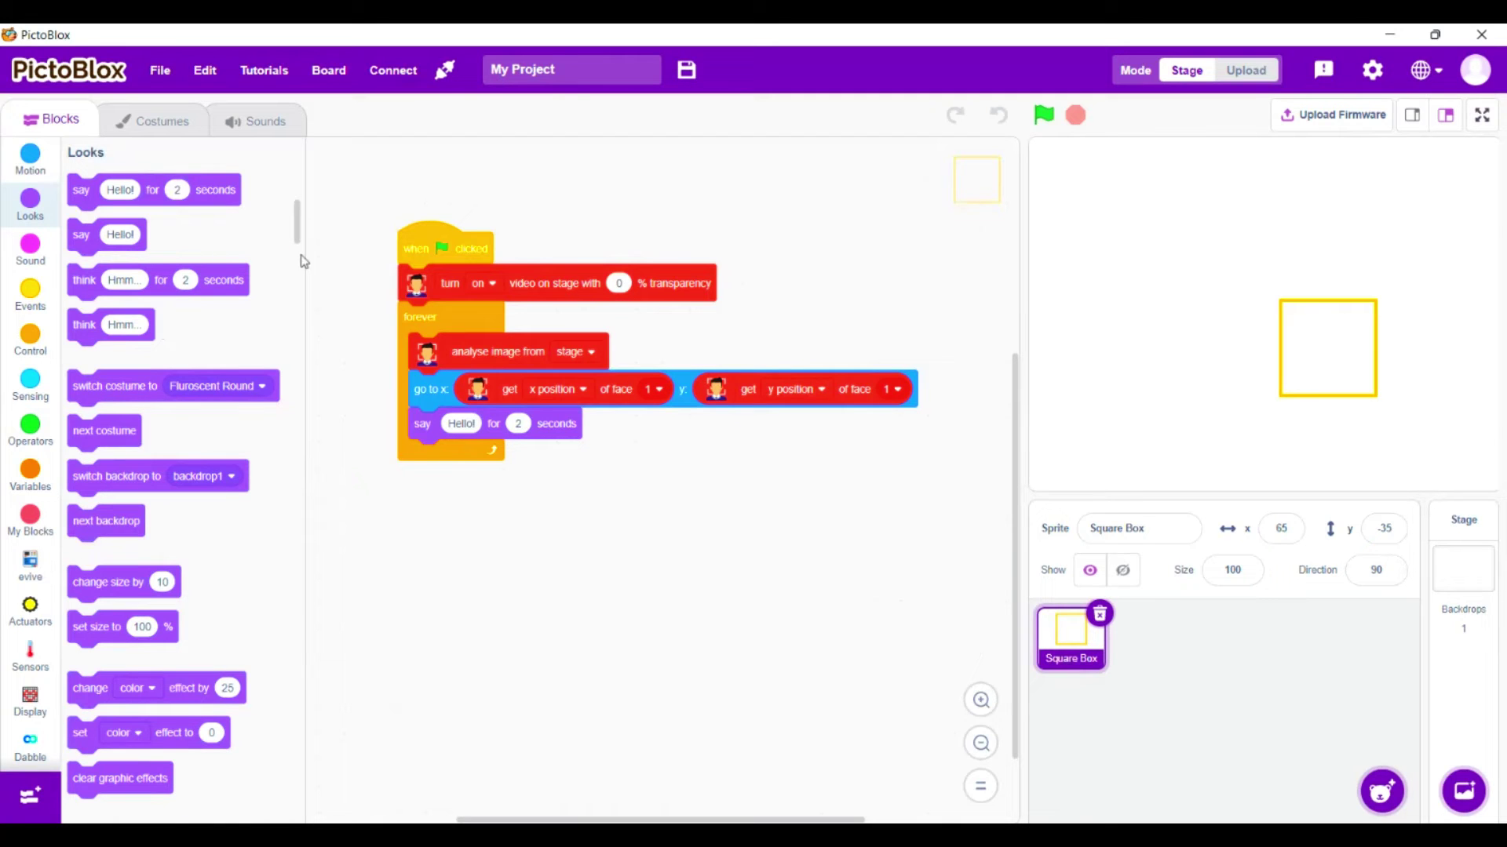
{"action": "left_click_drag", "start_coordinate": [298, 248], "coordinate": [310, 815]}
{"action": "scroll", "coordinate": [295, 808], "scroll_direction": "down", "scroll_amount": 2}
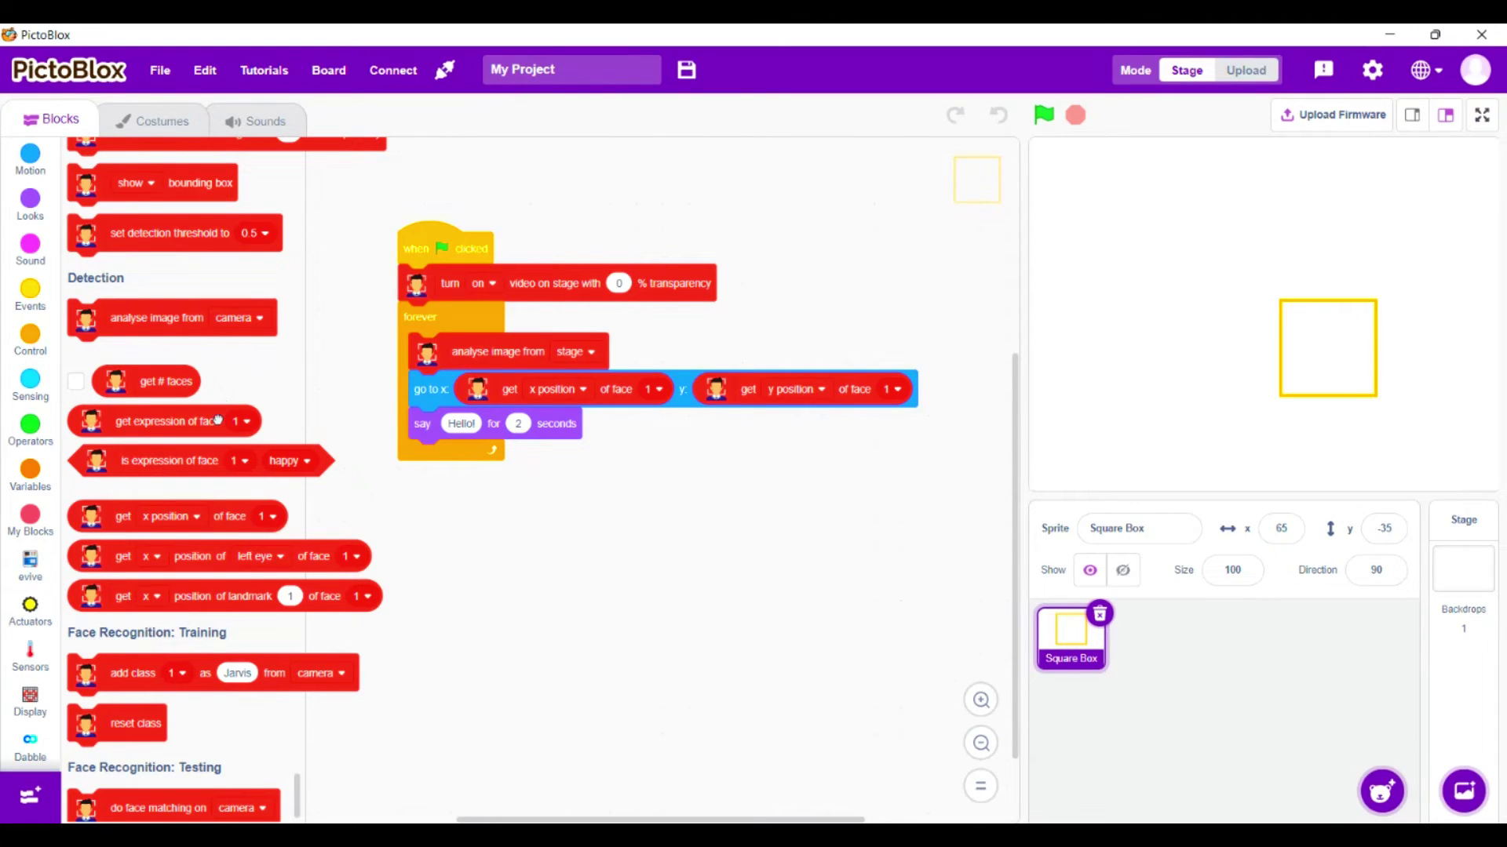
{"action": "left_click_drag", "start_coordinate": [218, 420], "coordinate": [563, 418]}
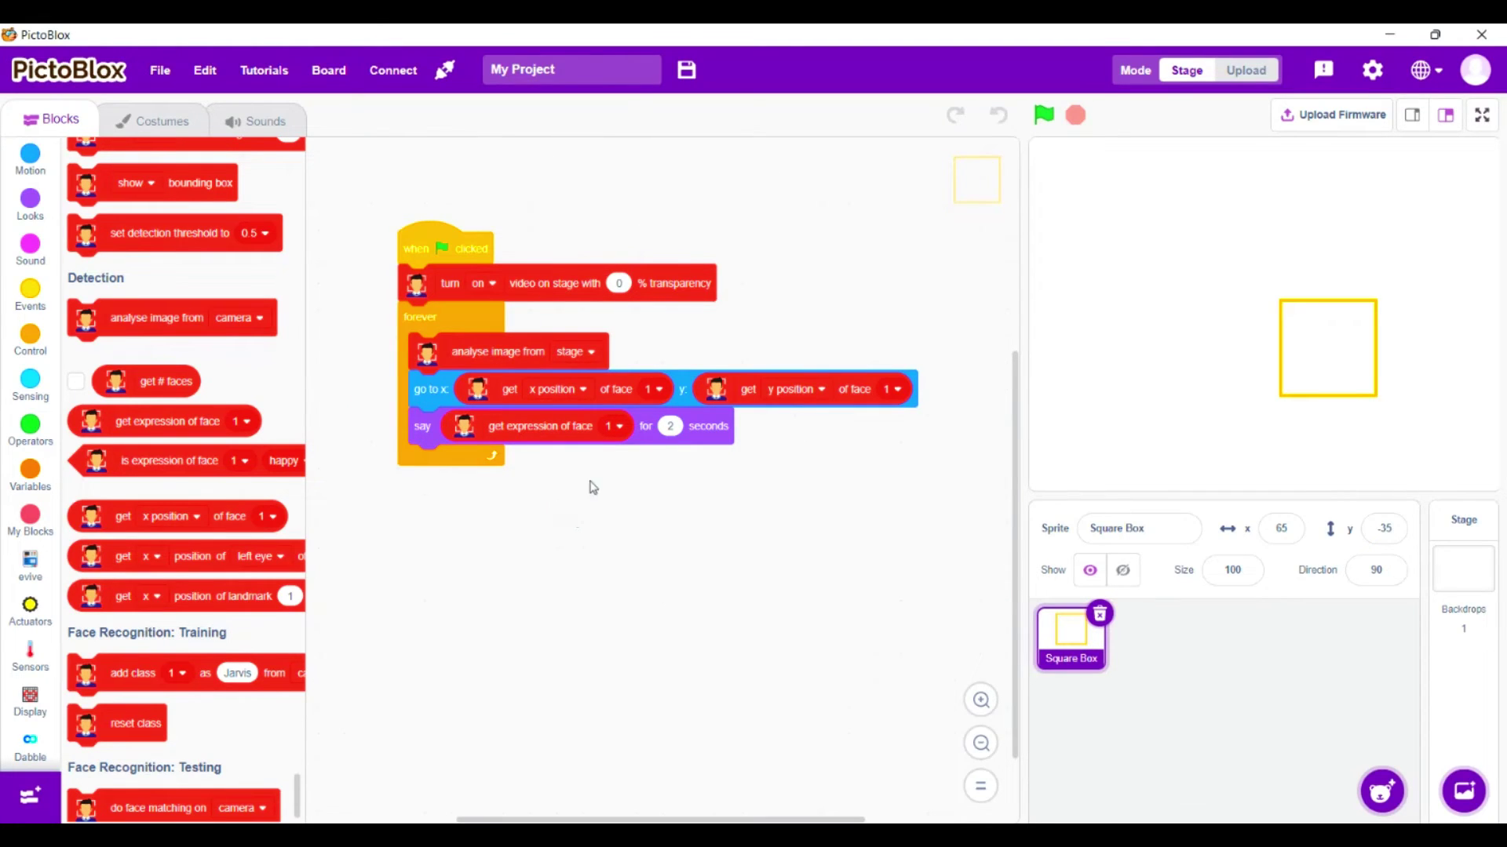
Step: Switch the stage to full screen and run the script with the green flag
{"action": "left_click", "coordinate": [1478, 112]}
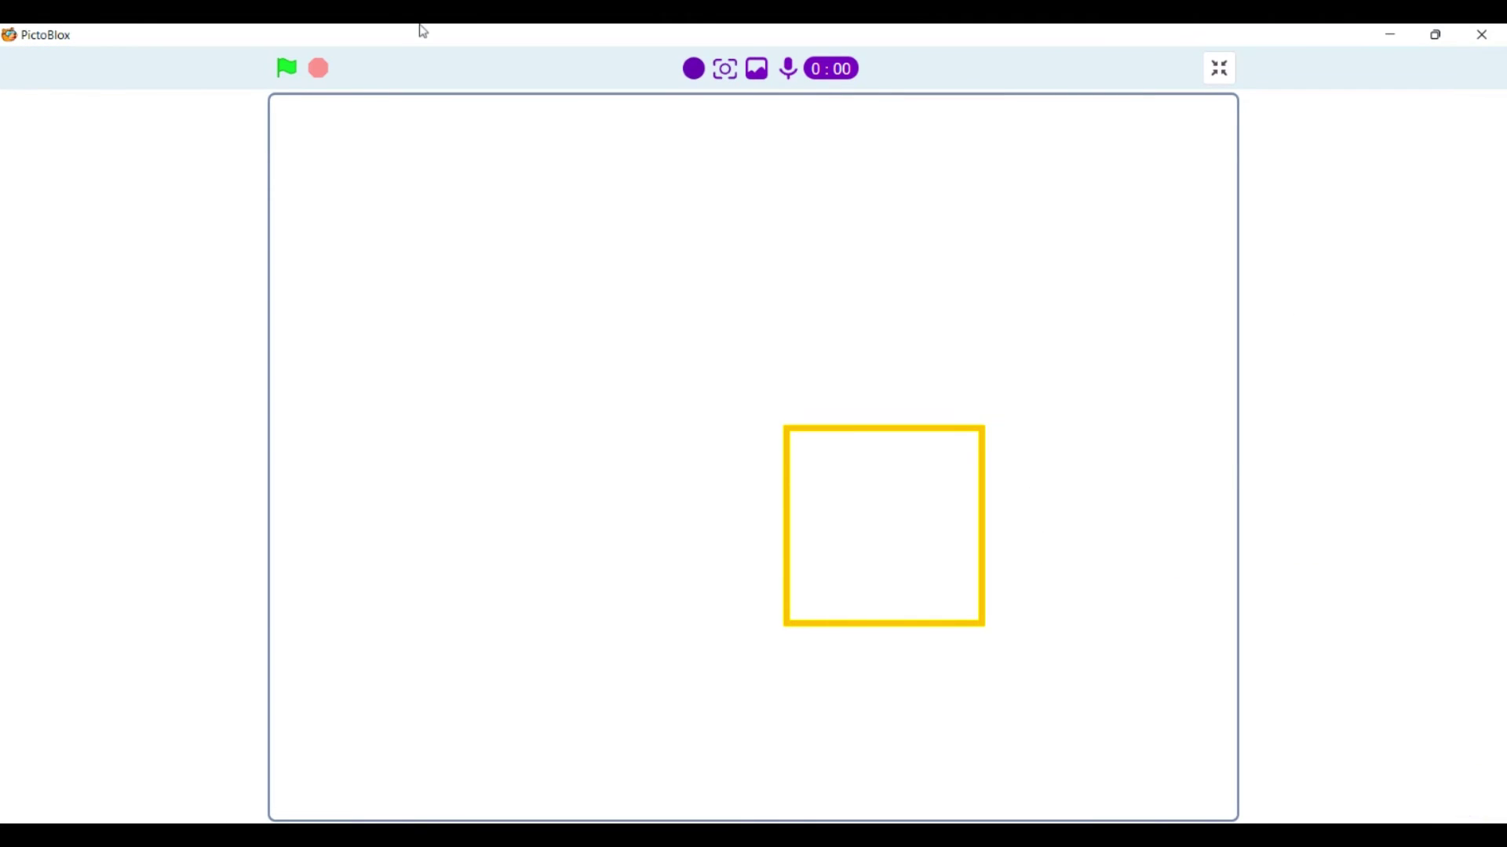
{"action": "left_click", "coordinate": [286, 69]}
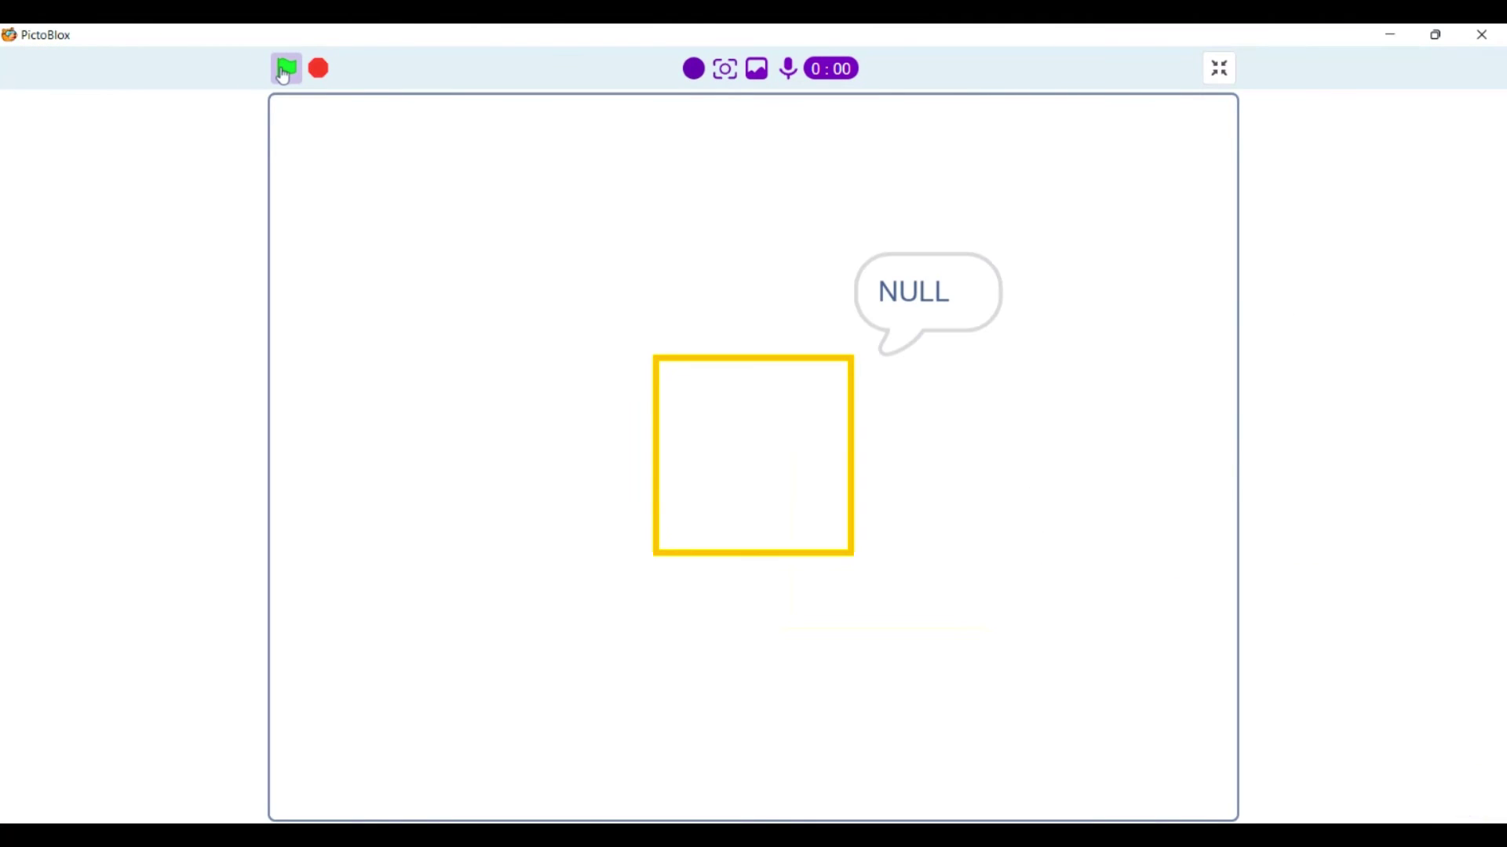